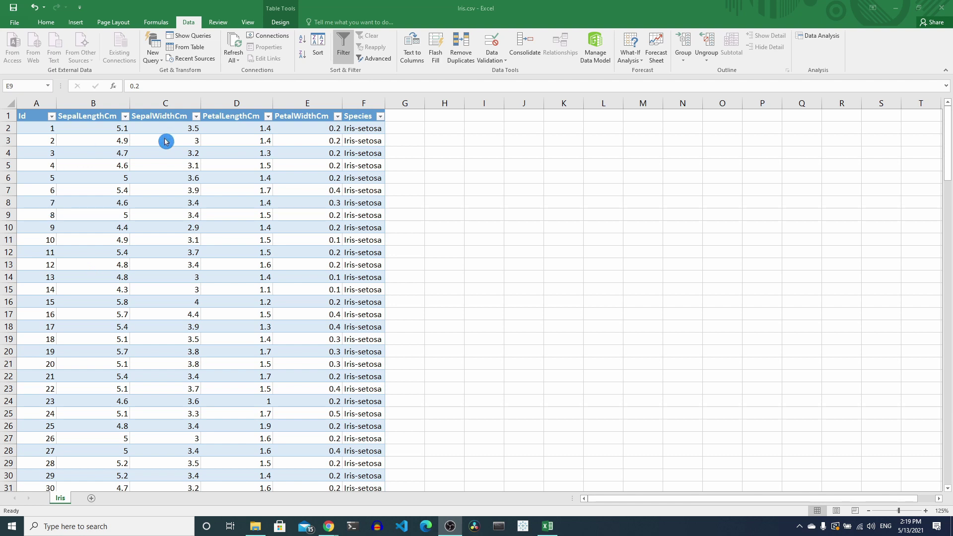
Step: Open the Excel add-ins manager from the program options and make sure the Analysis ToolPak is enabled
{"action": "left_click", "coordinate": [13, 26]}
{"action": "left_click", "coordinate": [16, 25]}
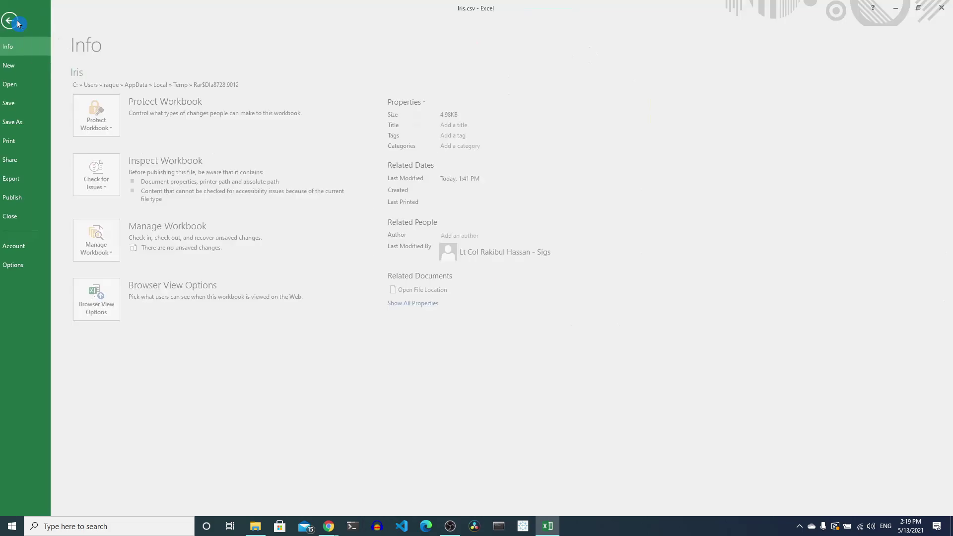
{"action": "left_click", "coordinate": [41, 266]}
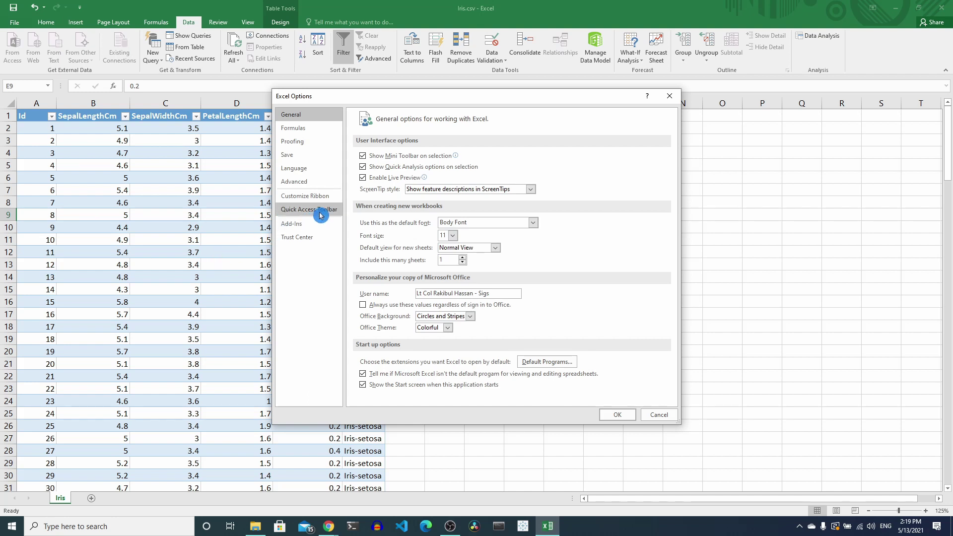
{"action": "left_click", "coordinate": [308, 223]}
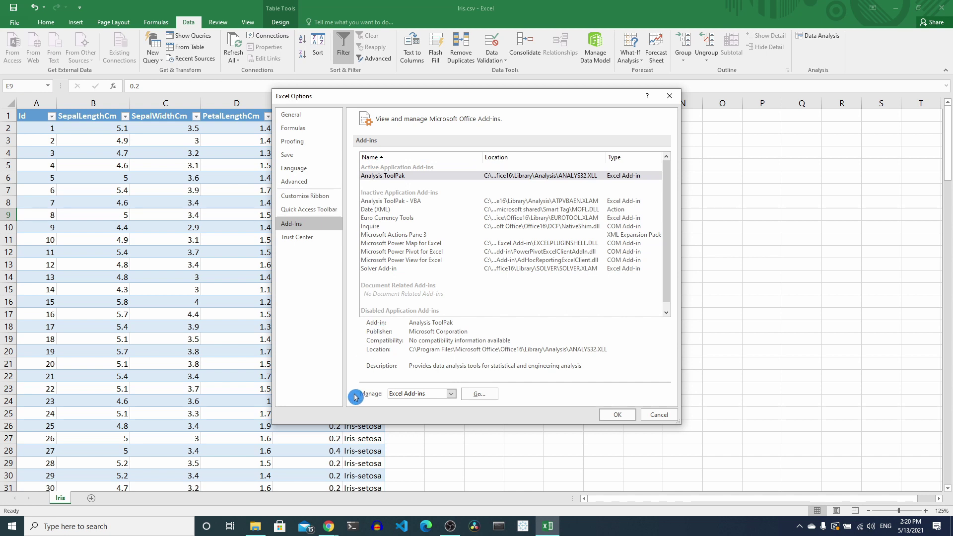
{"action": "left_click", "coordinate": [477, 394]}
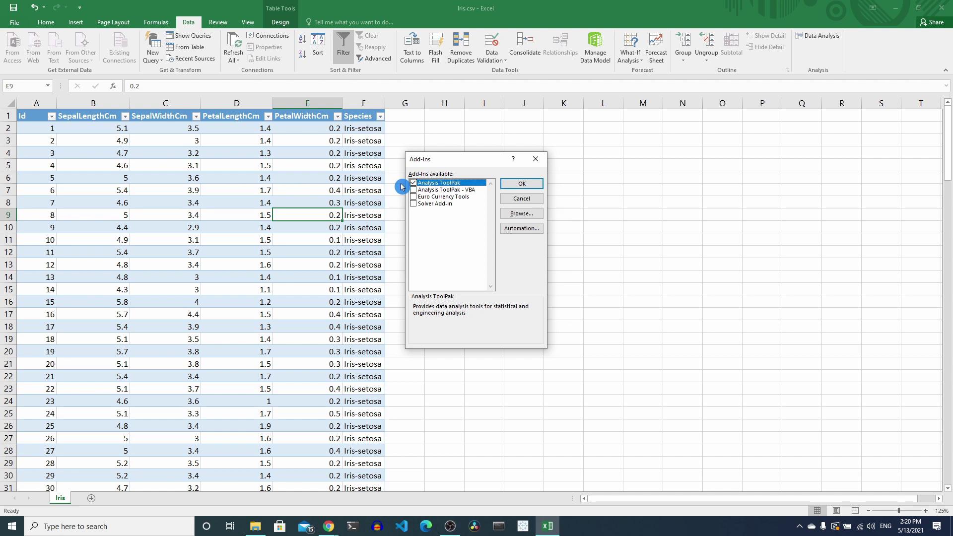
{"action": "left_click", "coordinate": [520, 186]}
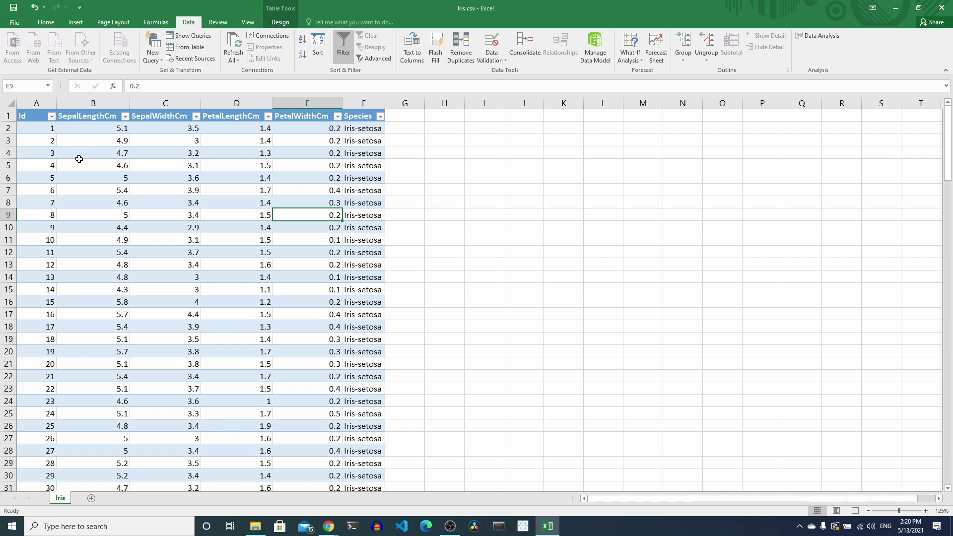
Step: Select cell B5 in the Iris table and open the Data Analysis tools
{"action": "left_click", "coordinate": [186, 33]}
{"action": "left_click", "coordinate": [194, 31]}
{"action": "left_click", "coordinate": [126, 164]}
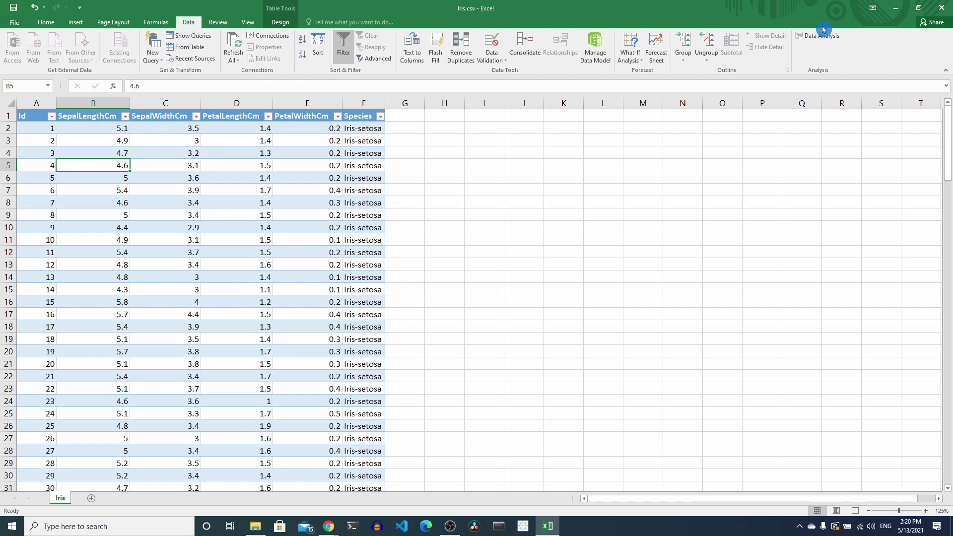
{"action": "left_click", "coordinate": [796, 41]}
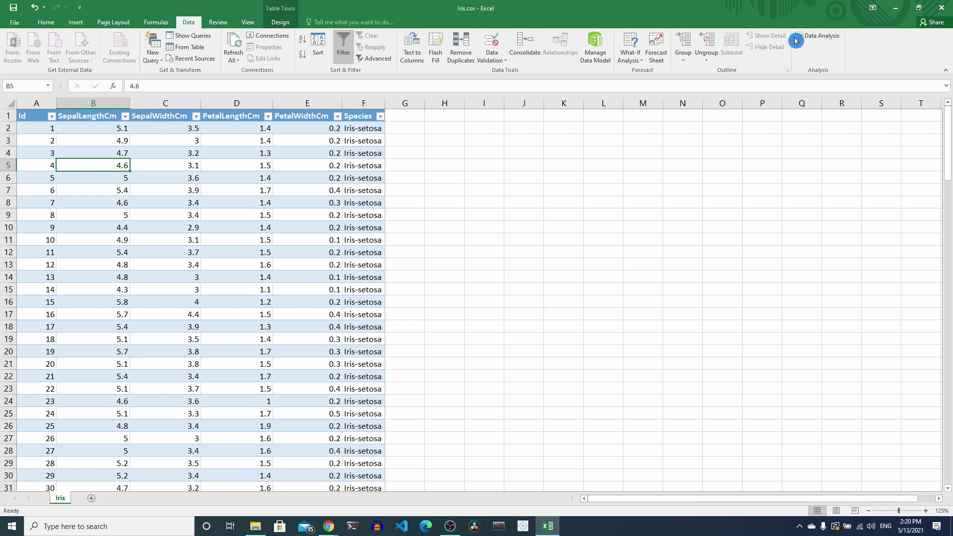
{"action": "left_click", "coordinate": [819, 35]}
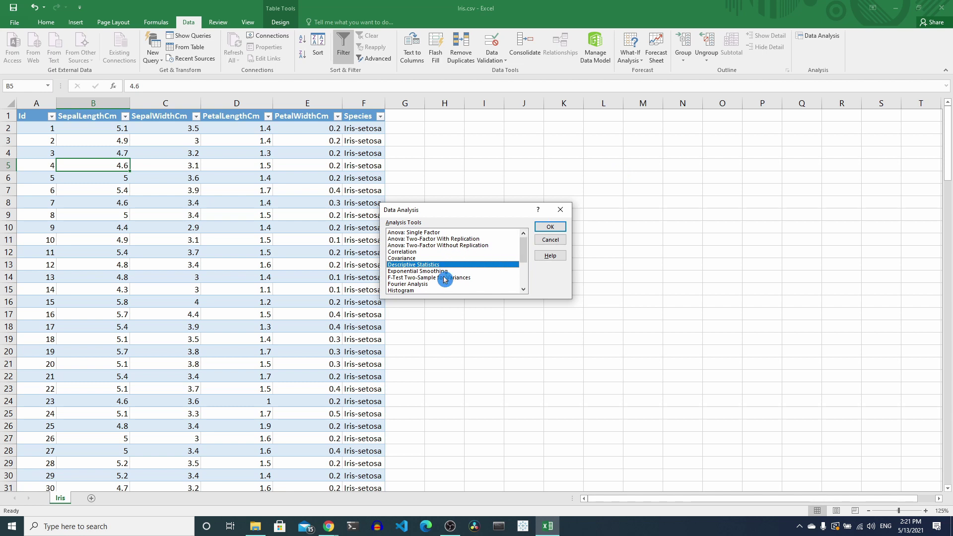
Step: Look through the available analysis tools, including Correlation, Covariance, Descriptive Statistics, Histogram and the t-Tests
{"action": "left_click", "coordinate": [397, 252]}
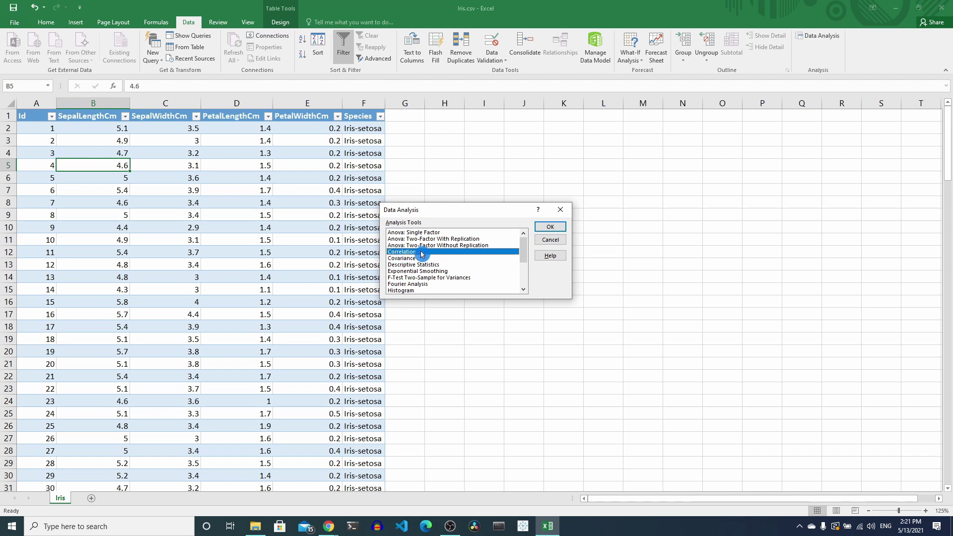
{"action": "left_click", "coordinate": [432, 258]}
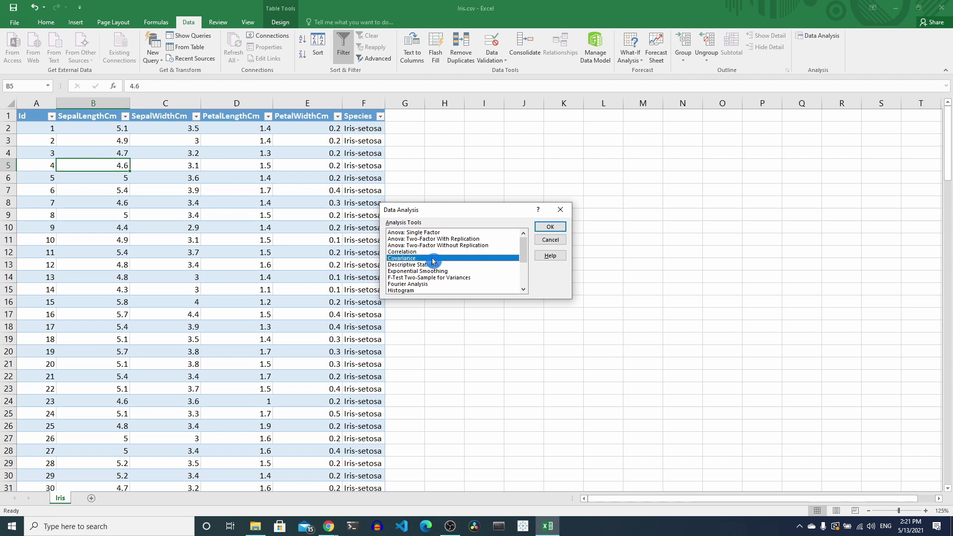
{"action": "left_click", "coordinate": [426, 265]}
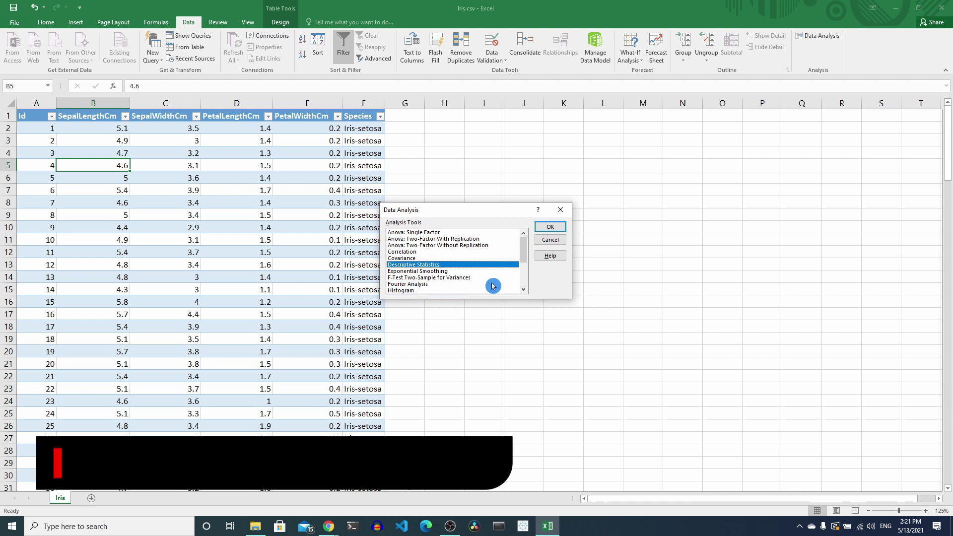
{"action": "left_click", "coordinate": [523, 291]}
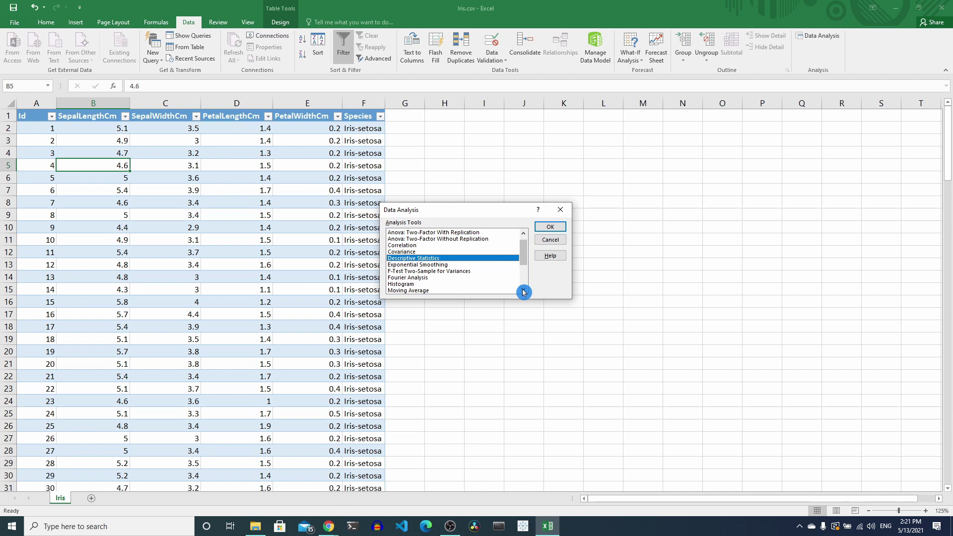
{"action": "left_click", "coordinate": [523, 292]}
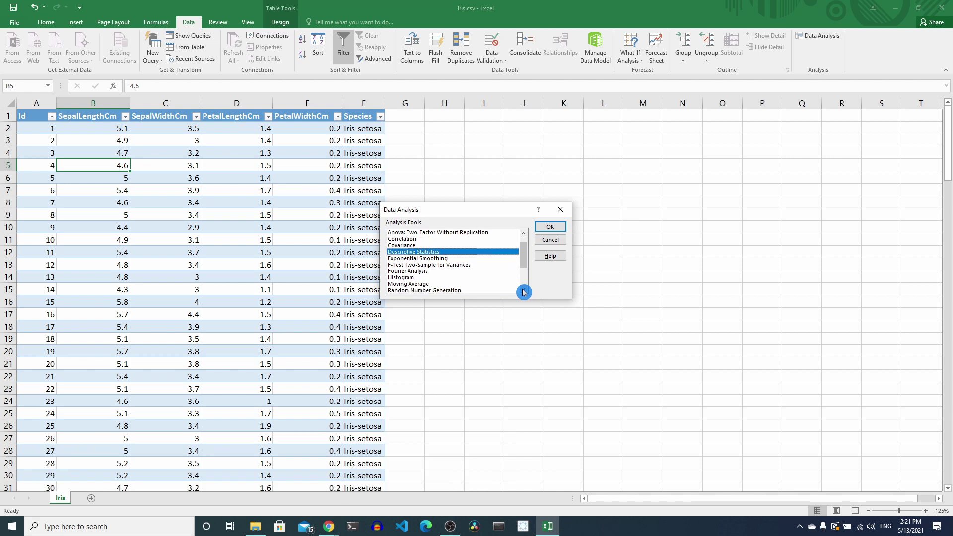
{"action": "left_click", "coordinate": [524, 291]}
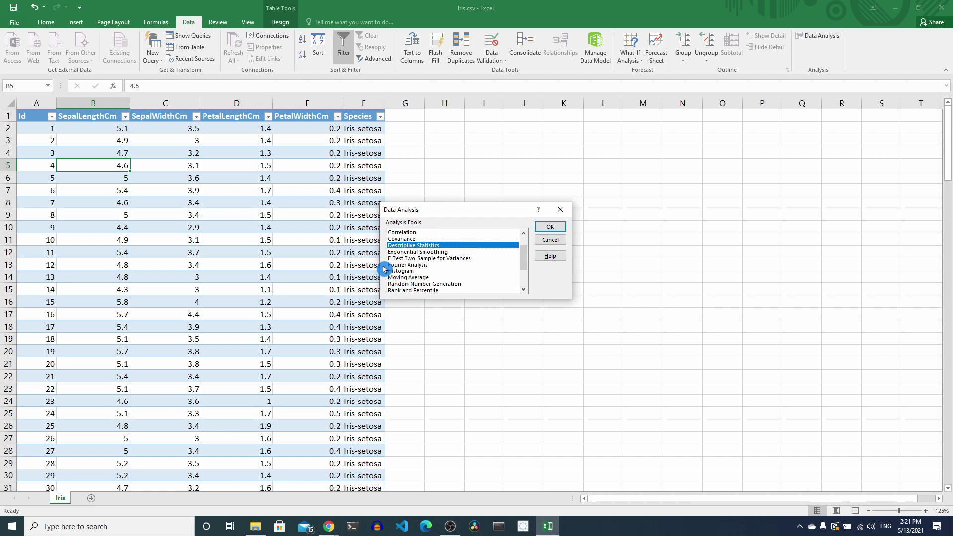
{"action": "left_click", "coordinate": [413, 271]}
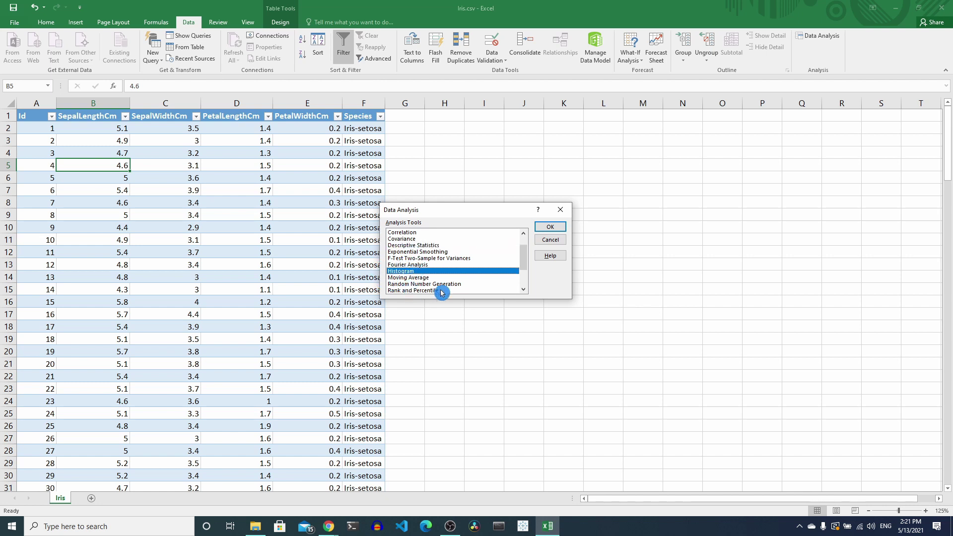
{"action": "left_click", "coordinate": [524, 290]}
{"action": "left_click", "coordinate": [523, 290]}
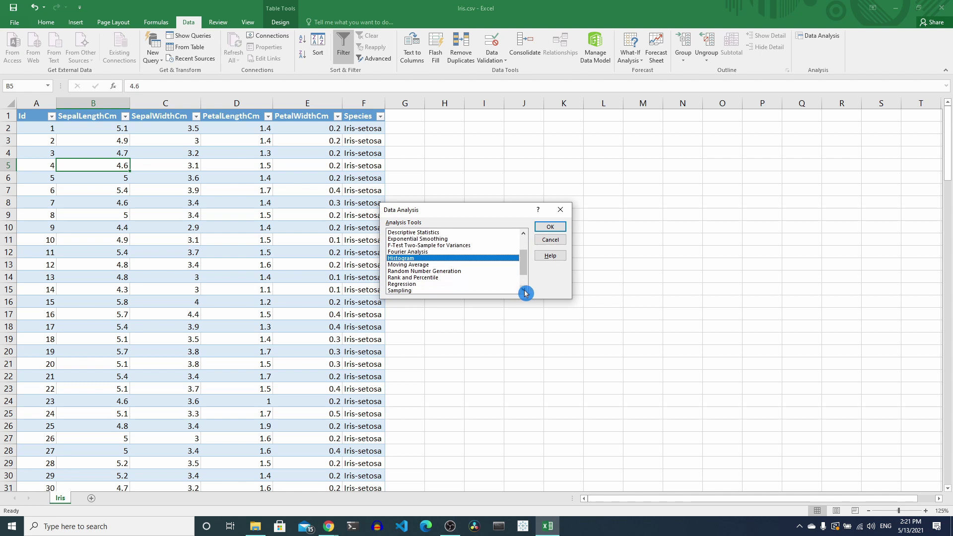
{"action": "left_click", "coordinate": [524, 291]}
{"action": "left_click", "coordinate": [524, 291]}
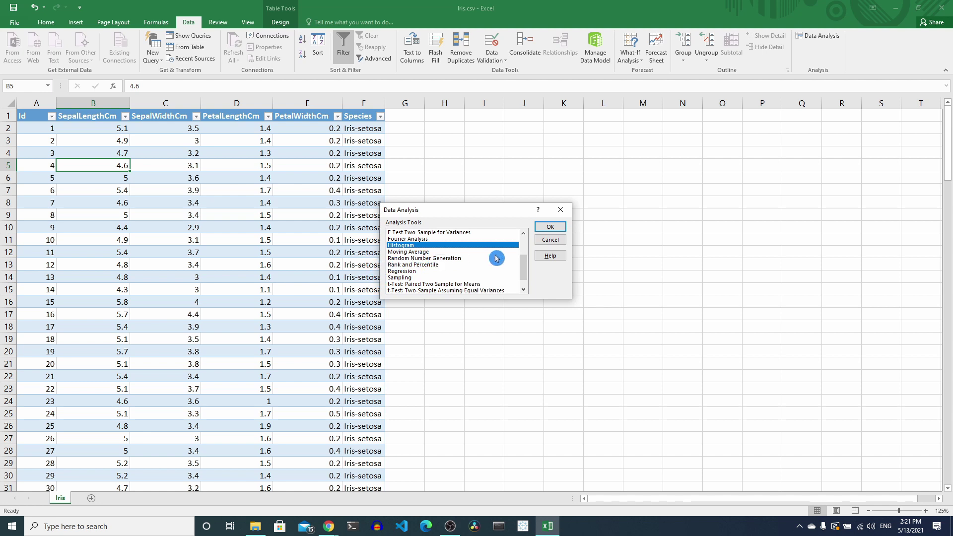
{"action": "left_click", "coordinate": [524, 292]}
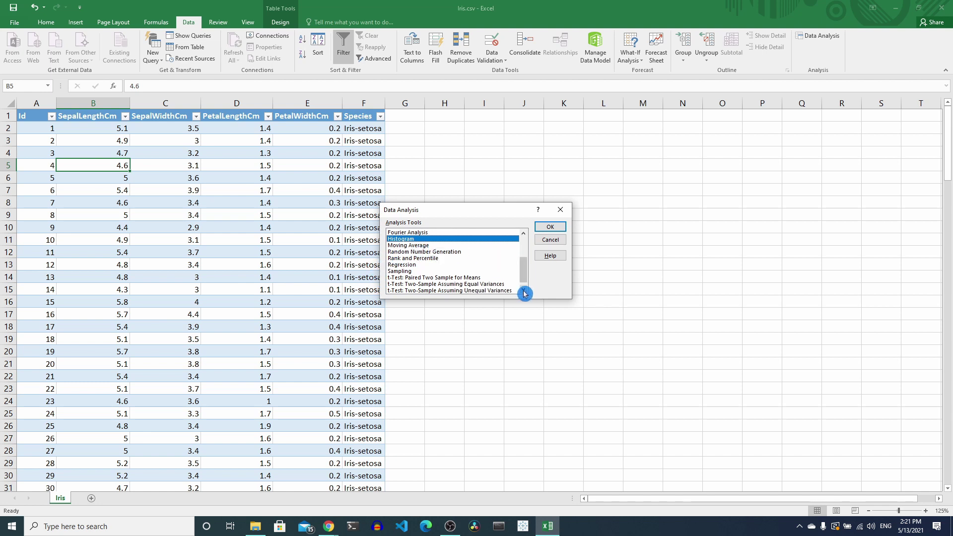
{"action": "left_click", "coordinate": [524, 291]}
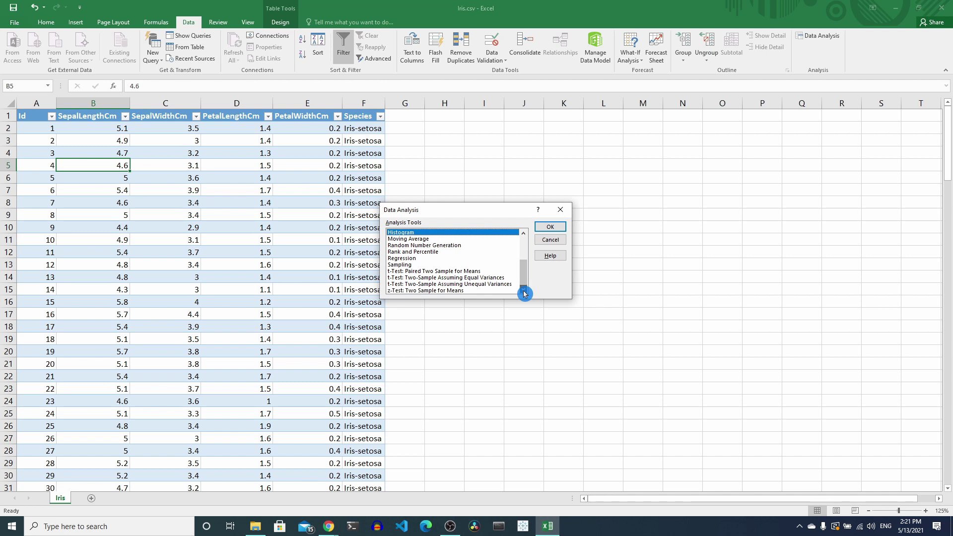
{"action": "left_click", "coordinate": [522, 239]}
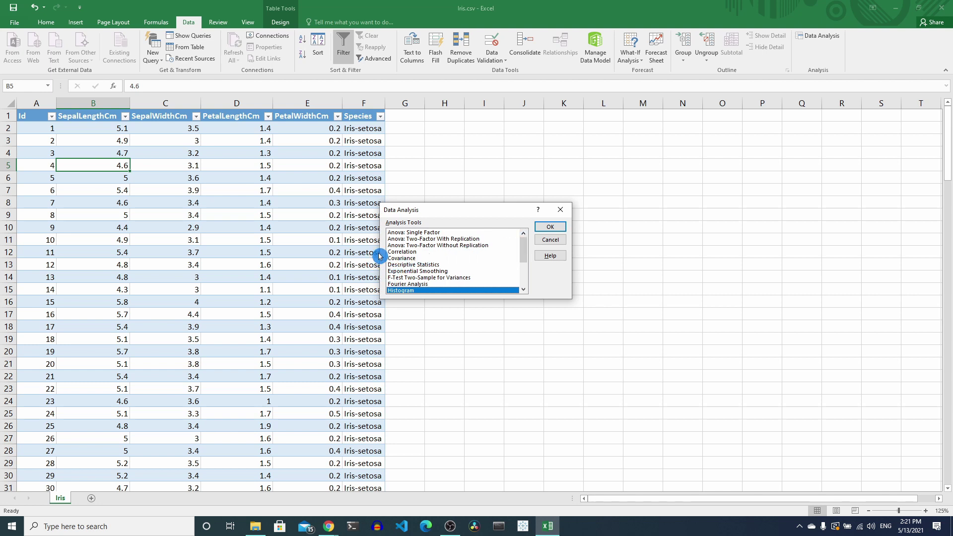
Step: Start the Descriptive Statistics analysis and set its input range to the whole PetalWidthCm column ($E:$E)
{"action": "left_click", "coordinate": [420, 266]}
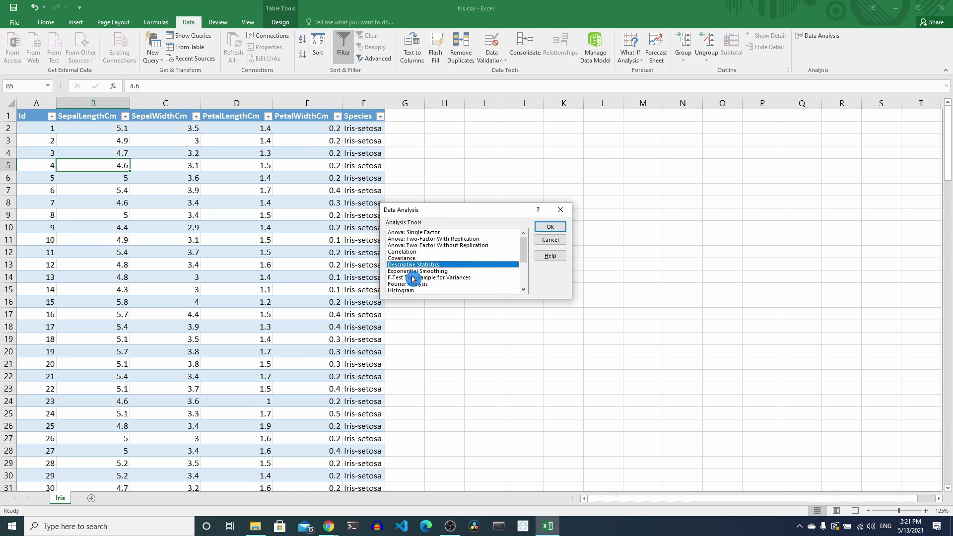
{"action": "left_click", "coordinate": [405, 253]}
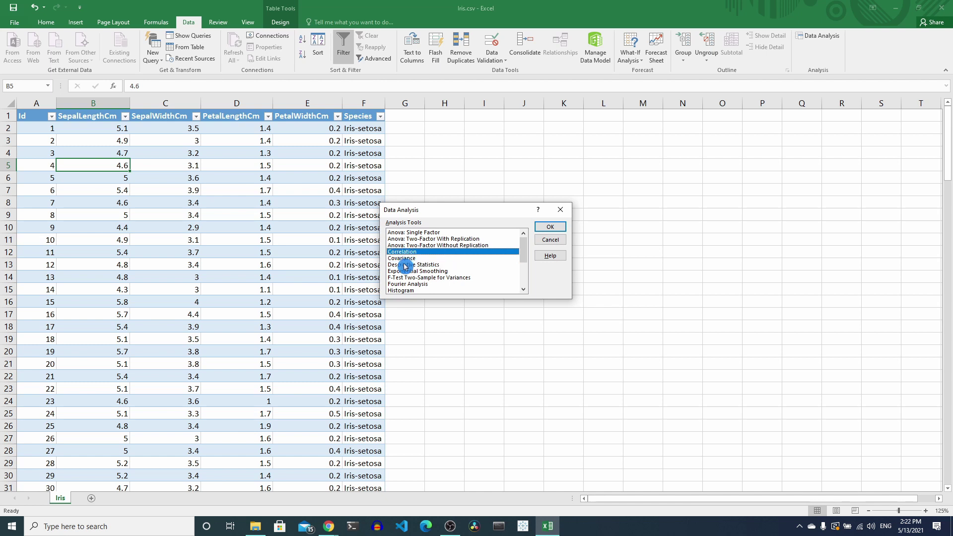
{"action": "left_click", "coordinate": [405, 265]}
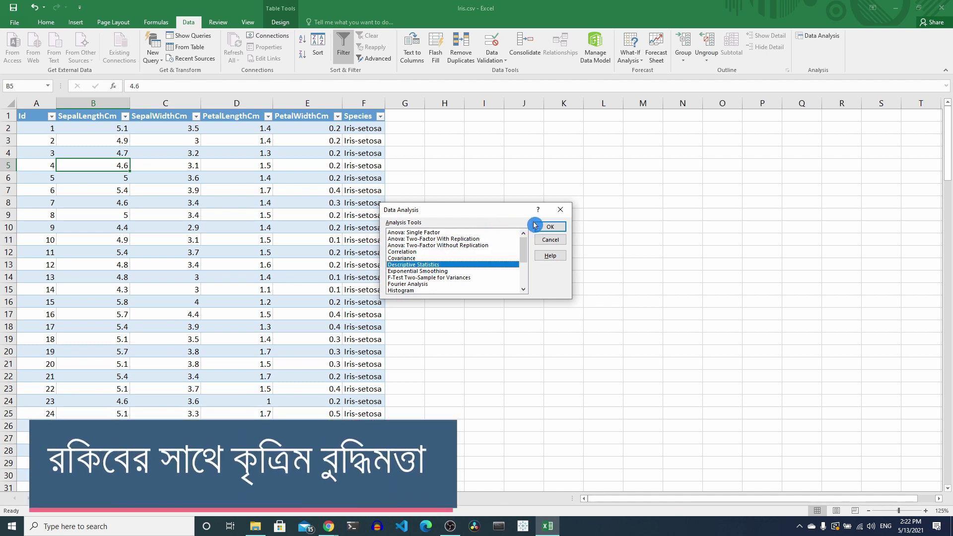
{"action": "left_click", "coordinate": [552, 228]}
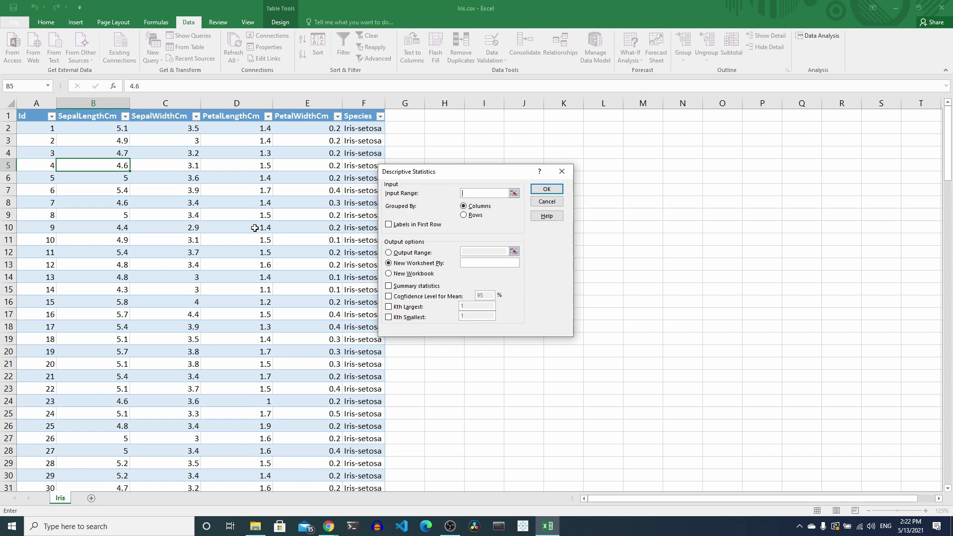
{"action": "left_click", "coordinate": [416, 172]}
{"action": "left_click_drag", "start_coordinate": [419, 171], "coordinate": [618, 148]}
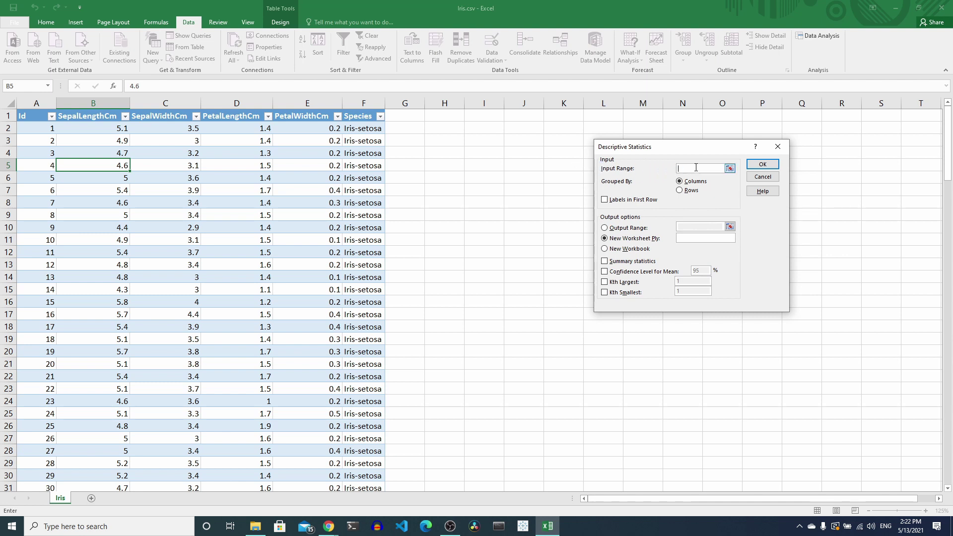
{"action": "left_click", "coordinate": [729, 170]}
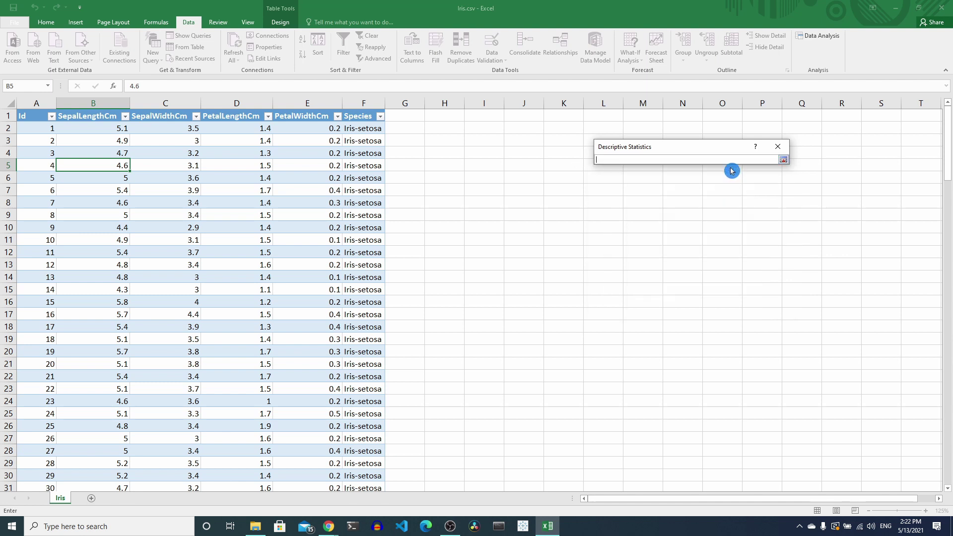
{"action": "left_click", "coordinate": [296, 103]}
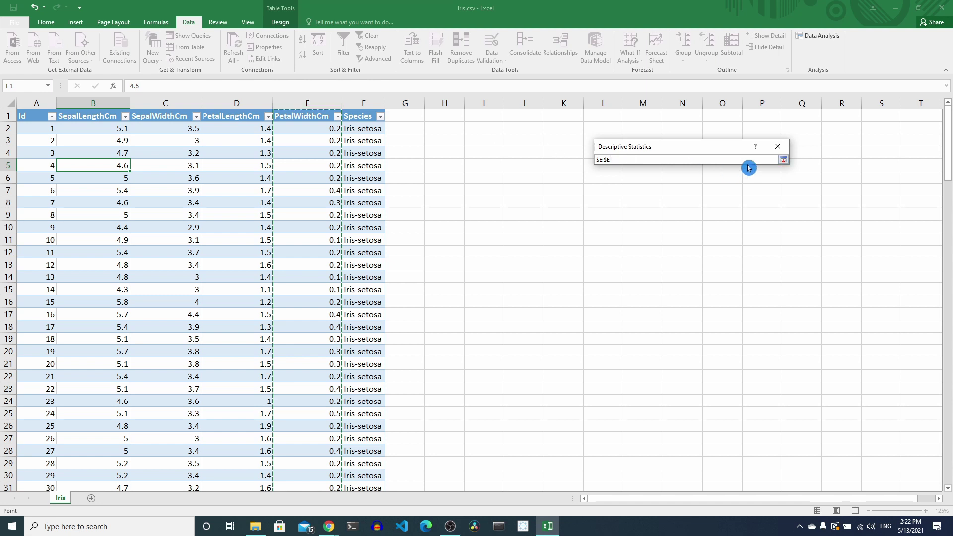
{"action": "left_click", "coordinate": [784, 160]}
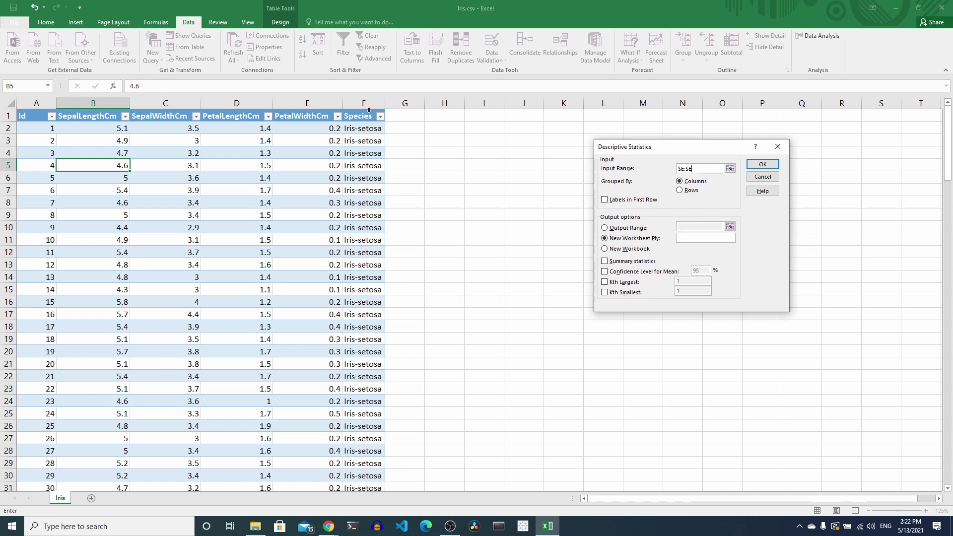
Step: Treat the first row as labels and include summary statistics in the Descriptive Statistics analysis
{"action": "left_click", "coordinate": [604, 200]}
{"action": "left_click", "coordinate": [605, 201]}
{"action": "left_click", "coordinate": [605, 262]}
Step: Send the Descriptive Statistics output to cell H3 of the current sheet ($H$3)
{"action": "left_click", "coordinate": [606, 229]}
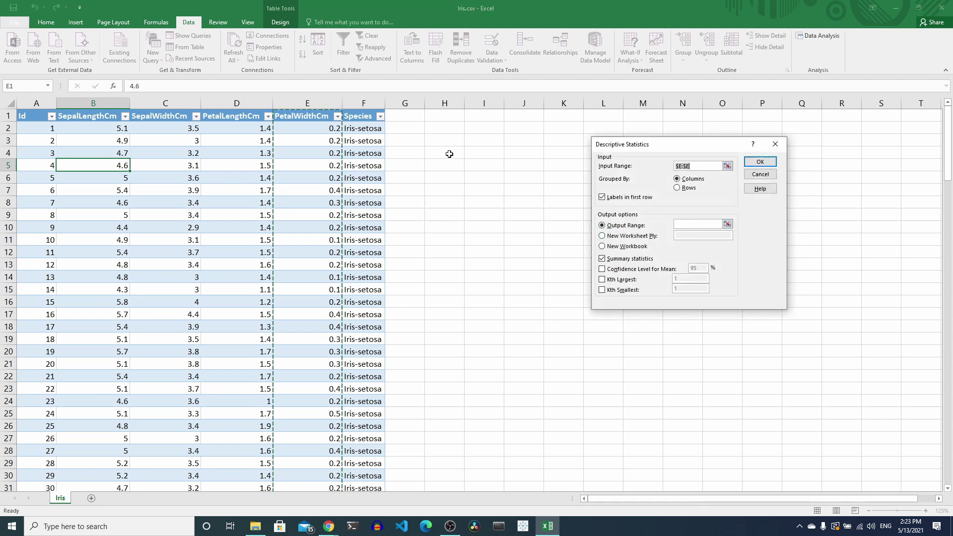
{"action": "left_click", "coordinate": [438, 141]}
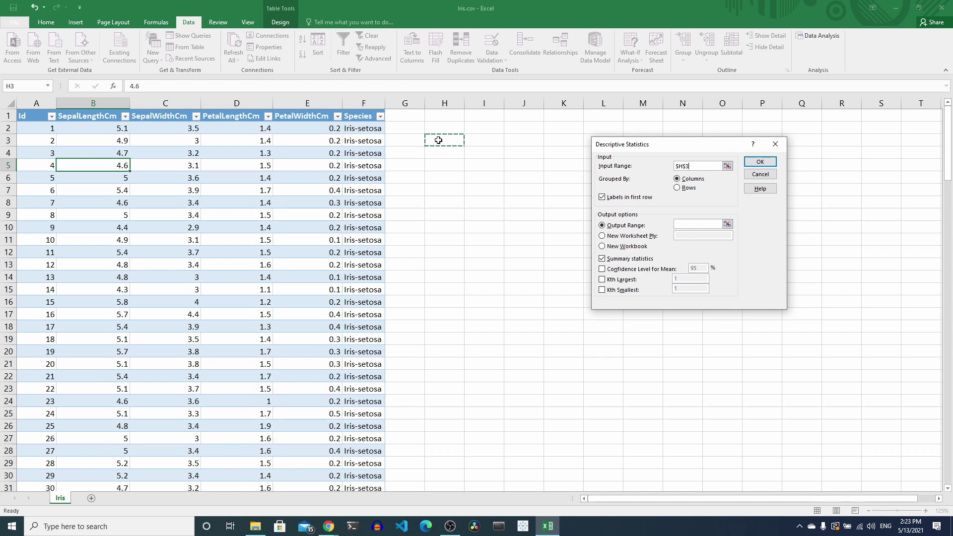
{"action": "left_click", "coordinate": [726, 224]}
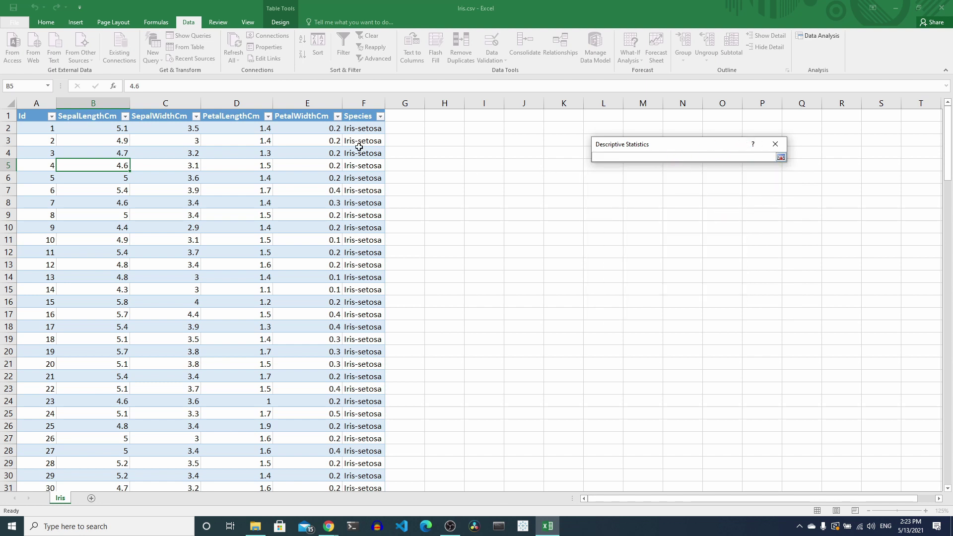
{"action": "left_click", "coordinate": [446, 142]}
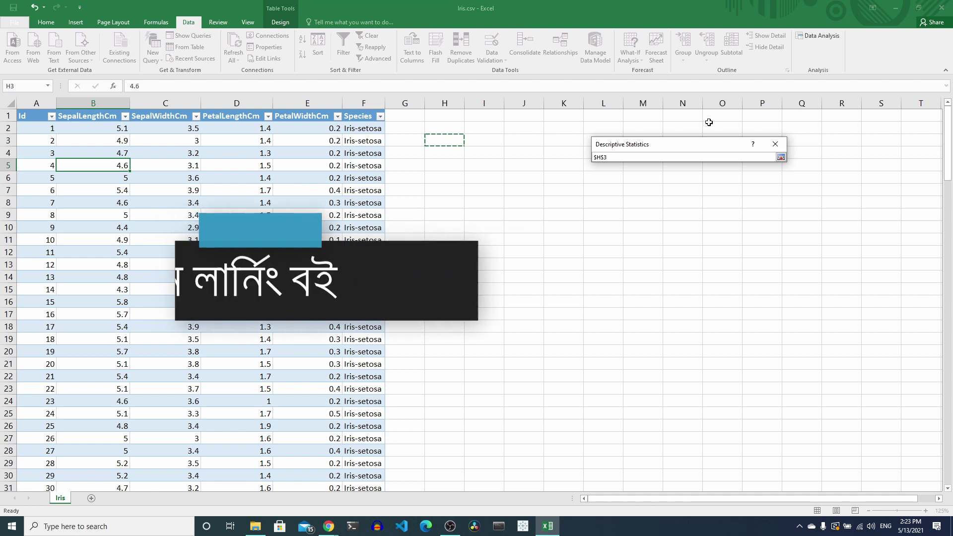
{"action": "left_click", "coordinate": [781, 159]}
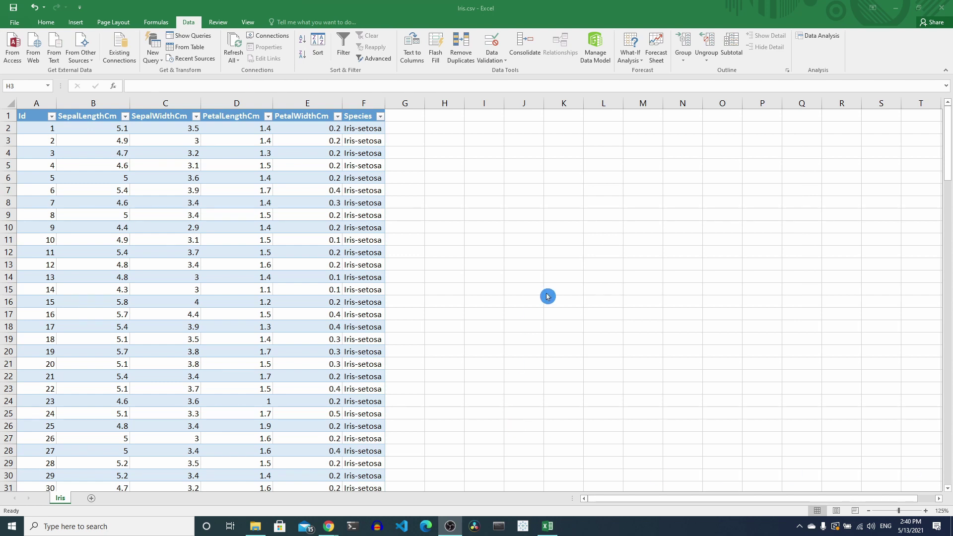
Step: Run Descriptive Statistics on the PetalWidthCm column ($E:$E) with first-row labels, summary statistics and output at $H$3
{"action": "left_click", "coordinate": [828, 37]}
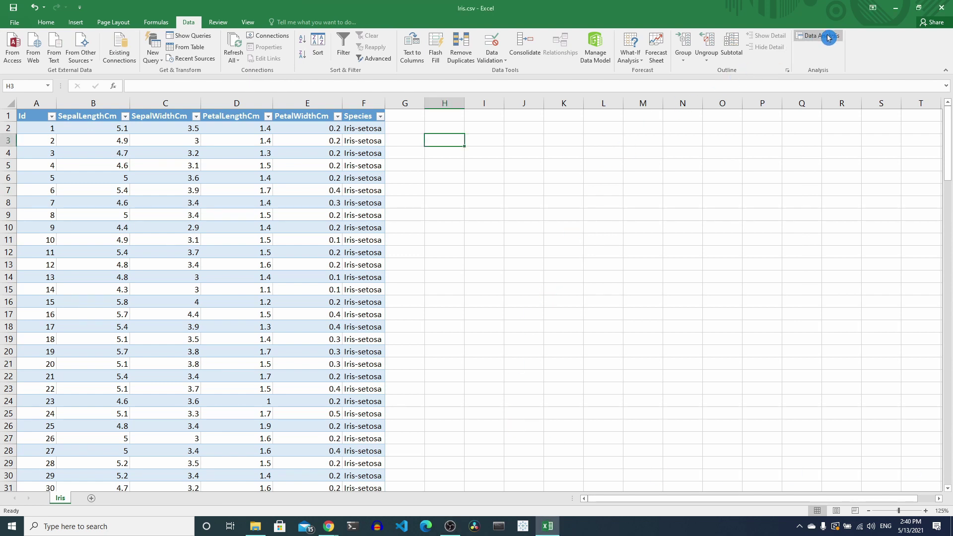
{"action": "left_click", "coordinate": [827, 38]}
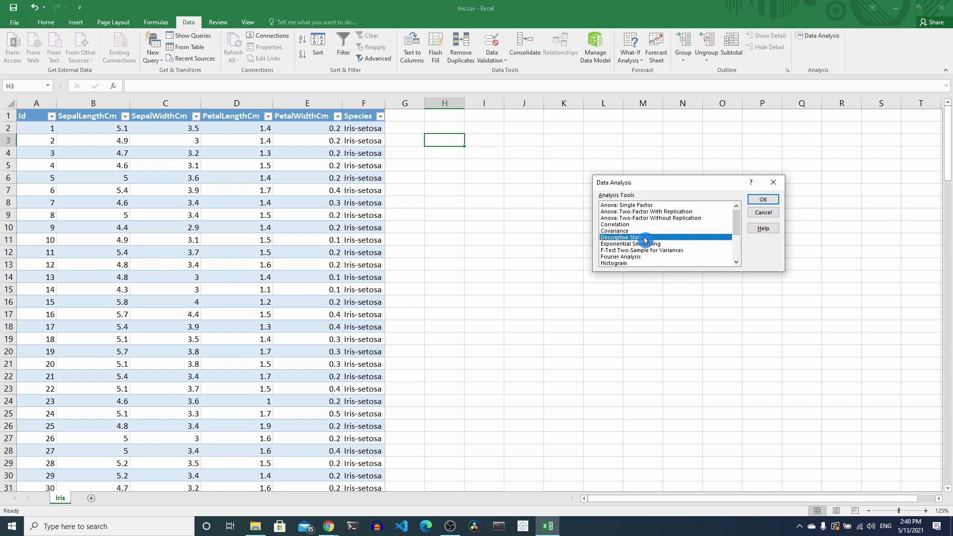
{"action": "left_click", "coordinate": [763, 199]}
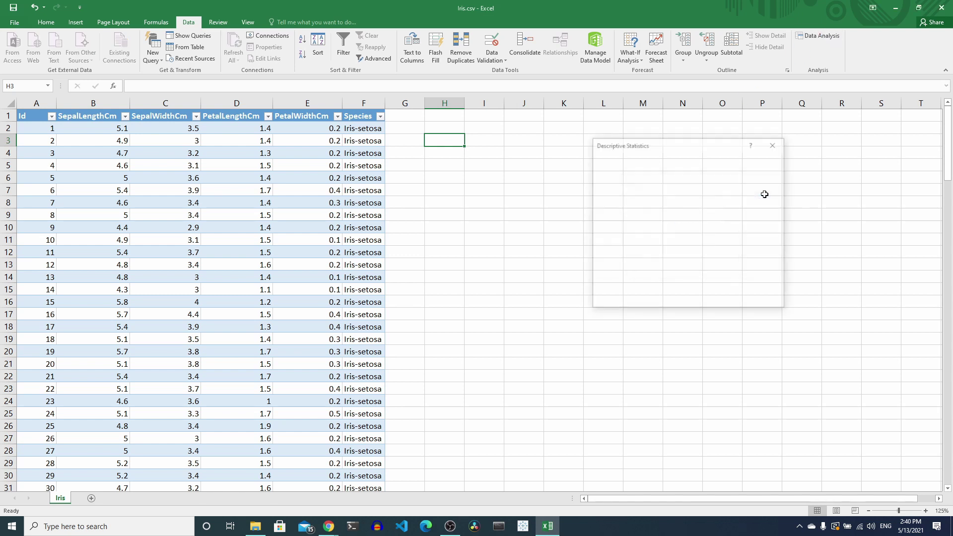
{"action": "left_click", "coordinate": [702, 166]}
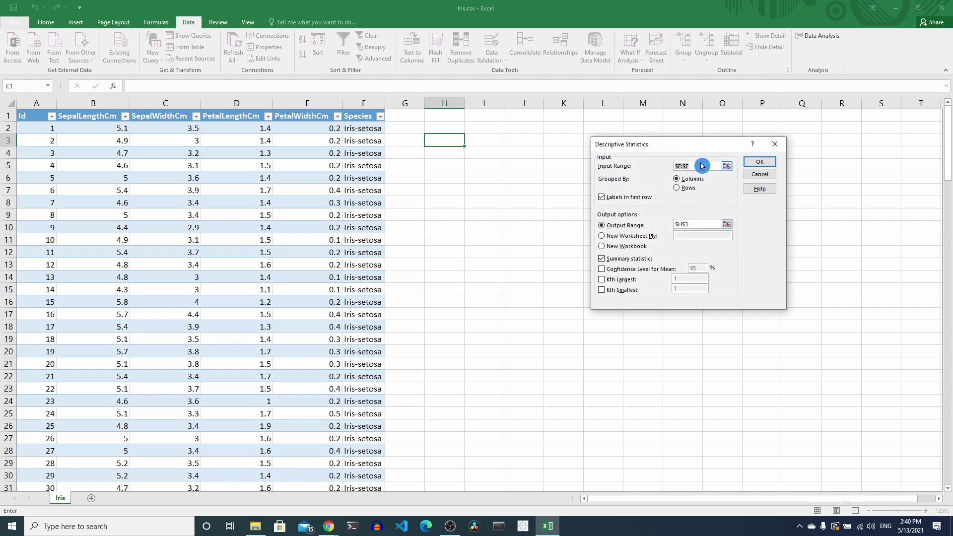
{"action": "double_click", "coordinate": [698, 165]}
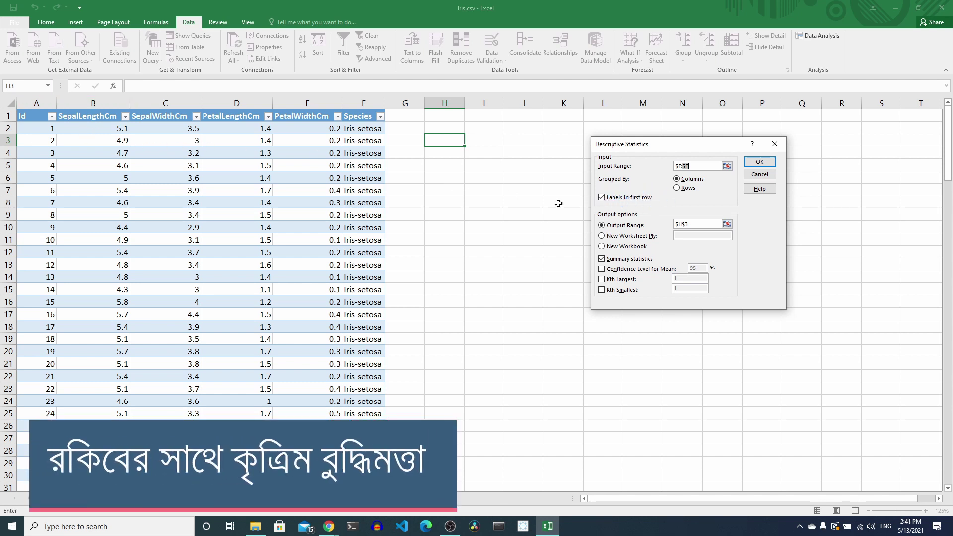
{"action": "left_click", "coordinate": [602, 225]}
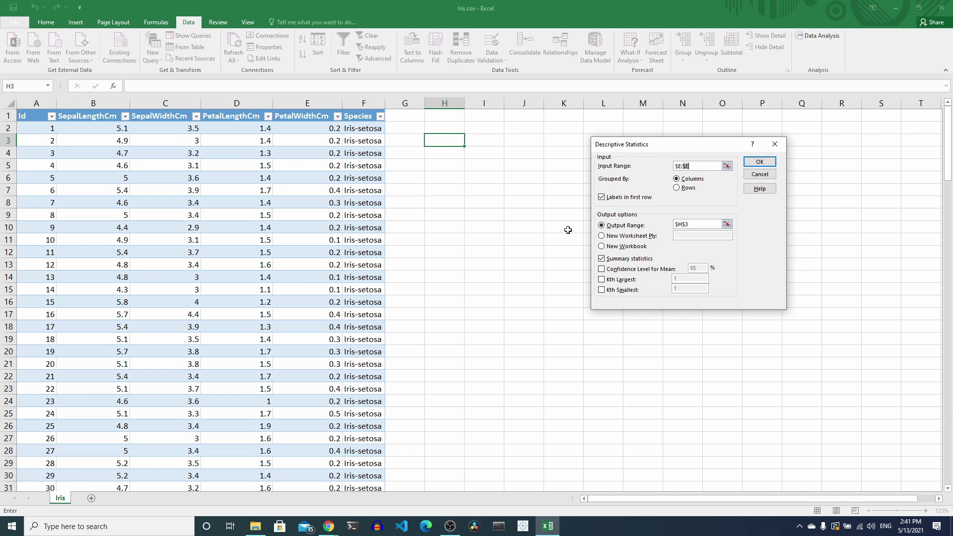
{"action": "left_click", "coordinate": [604, 260]}
{"action": "left_click", "coordinate": [761, 160]}
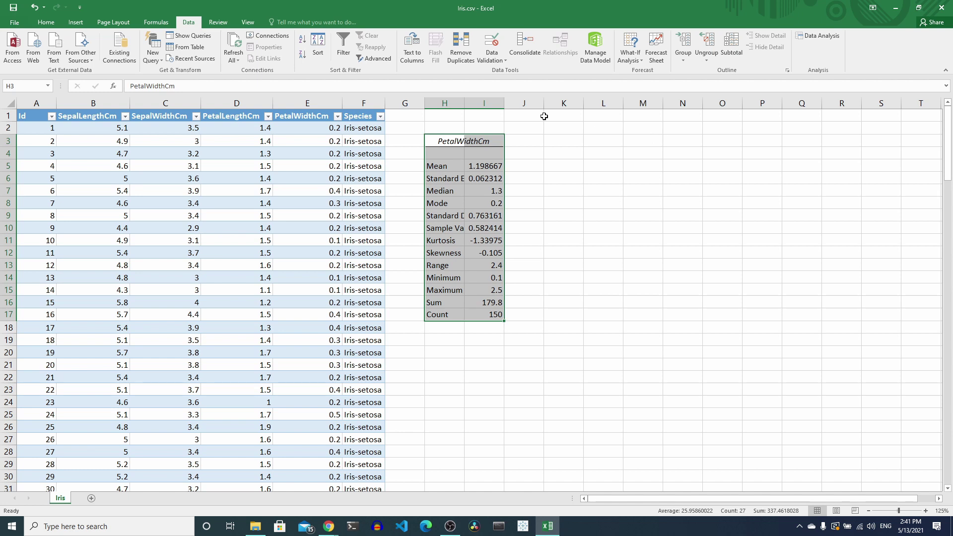
Step: Fit column H to its statistic names and go through the mean, standard error, median, mode and standard deviation
{"action": "double_click", "coordinate": [464, 103]}
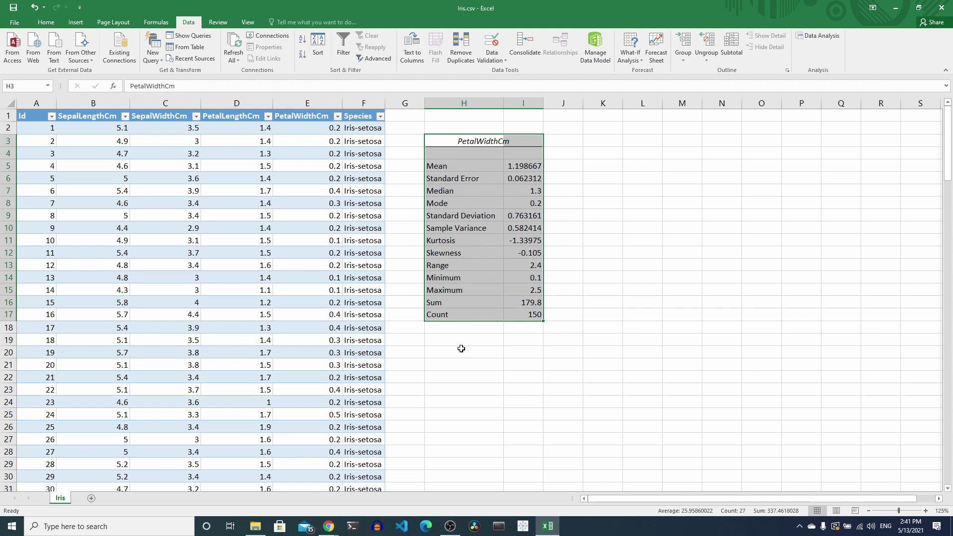
{"action": "left_click", "coordinate": [471, 162]}
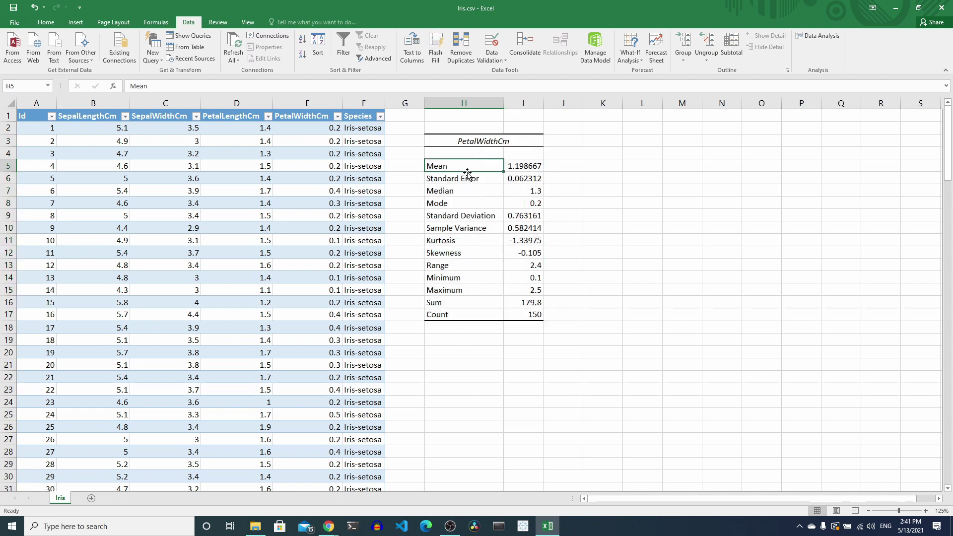
{"action": "left_click", "coordinate": [467, 177]}
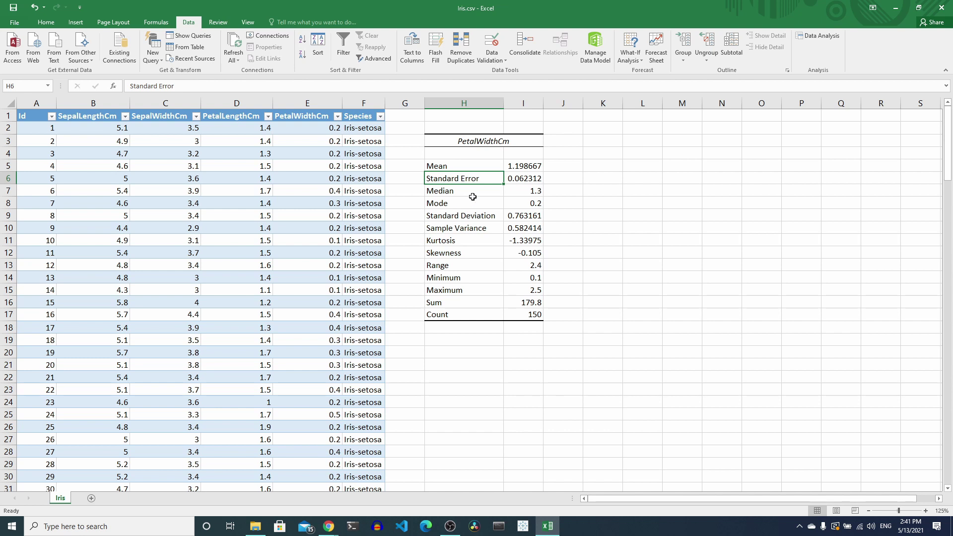
{"action": "left_click", "coordinate": [472, 194]}
{"action": "left_click", "coordinate": [469, 203]}
{"action": "left_click", "coordinate": [463, 217]}
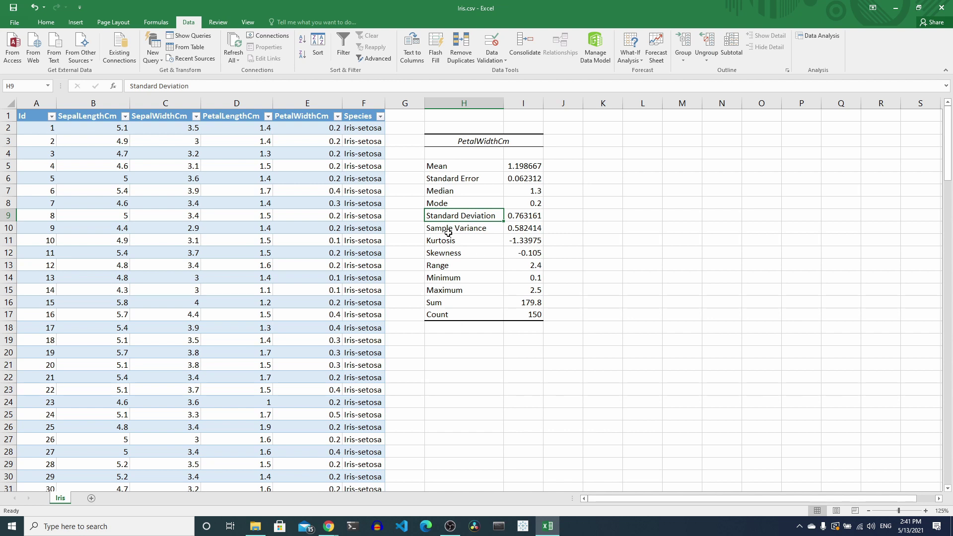
Step: Start the Correlation analysis and set its input range to the PetalLengthCm and PetalWidthCm columns ($D:$E)
{"action": "left_click", "coordinate": [827, 40]}
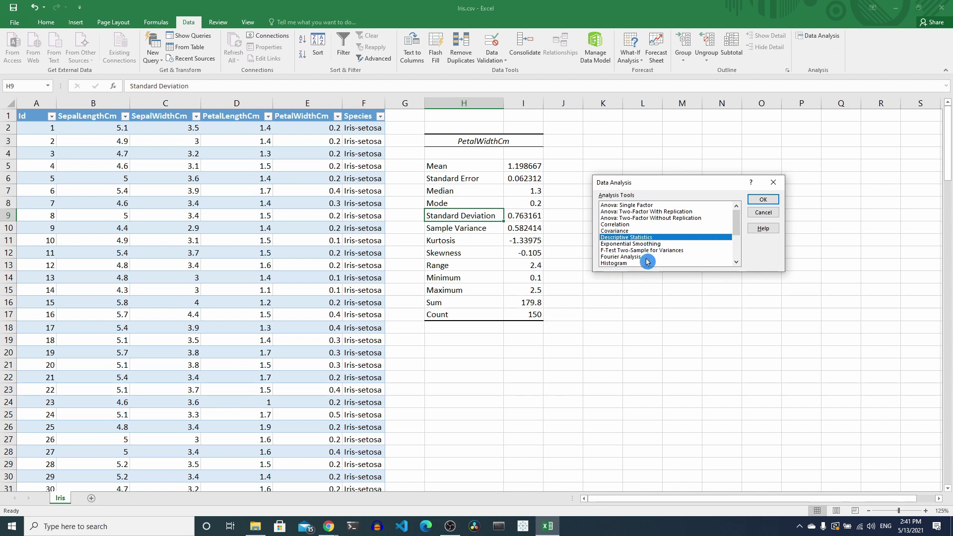
{"action": "left_click", "coordinate": [615, 225]}
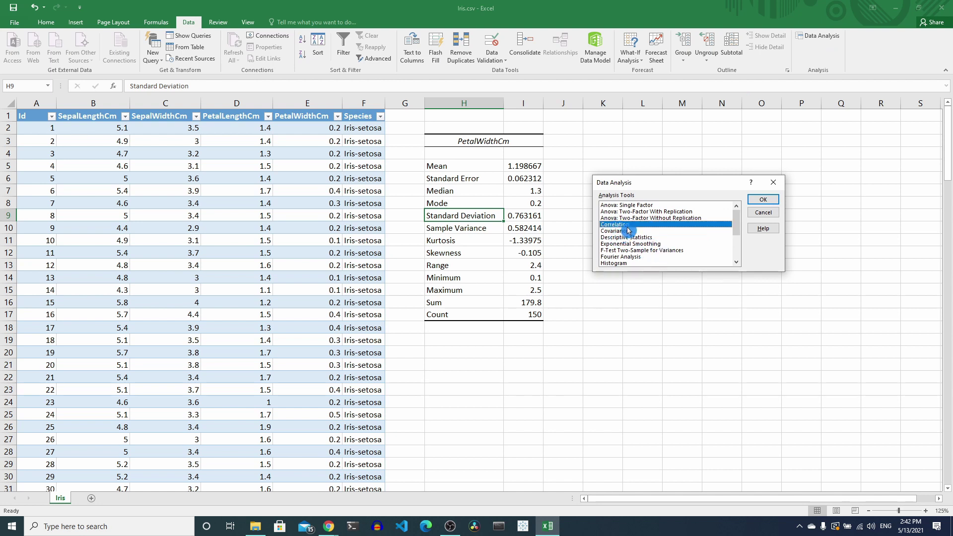
{"action": "left_click", "coordinate": [763, 200]}
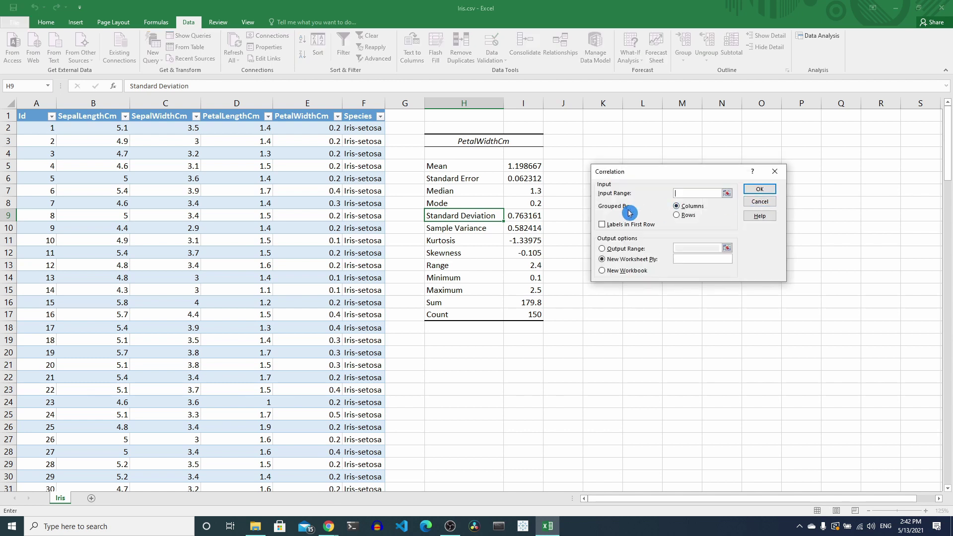
{"action": "left_click_drag", "start_coordinate": [618, 204], "coordinate": [641, 202]}
{"action": "left_click", "coordinate": [727, 193]}
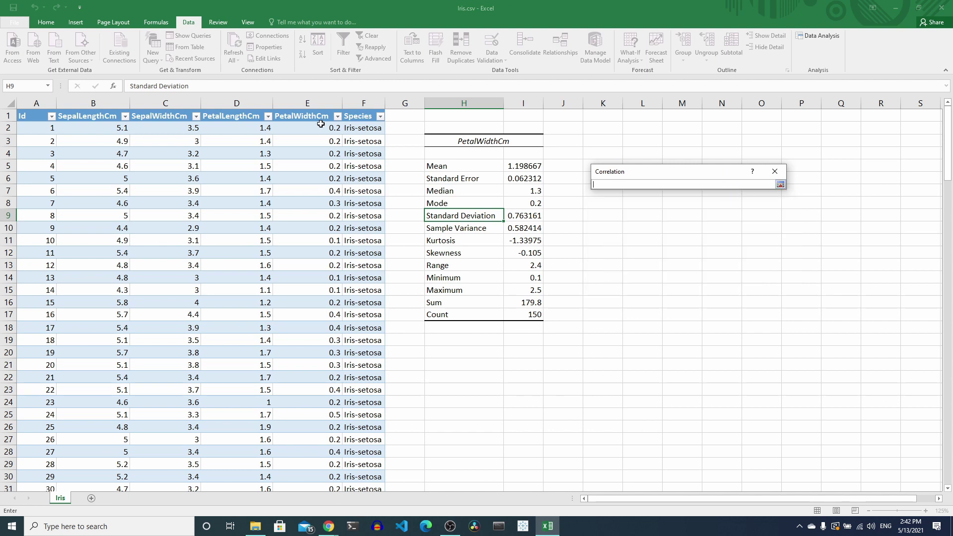
{"action": "left_click", "coordinate": [222, 114]}
{"action": "left_click", "coordinate": [223, 106]}
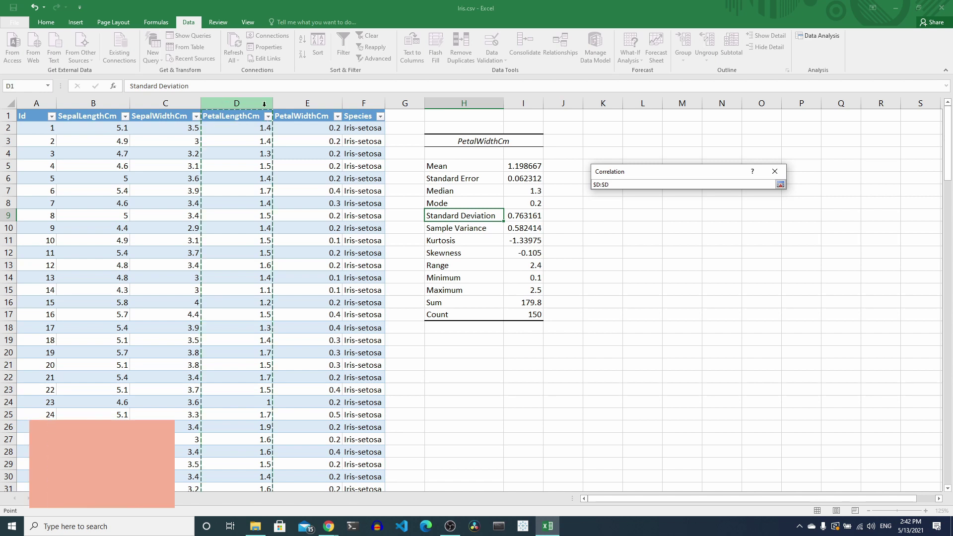
{"action": "left_click_drag", "start_coordinate": [274, 102], "coordinate": [295, 101]}
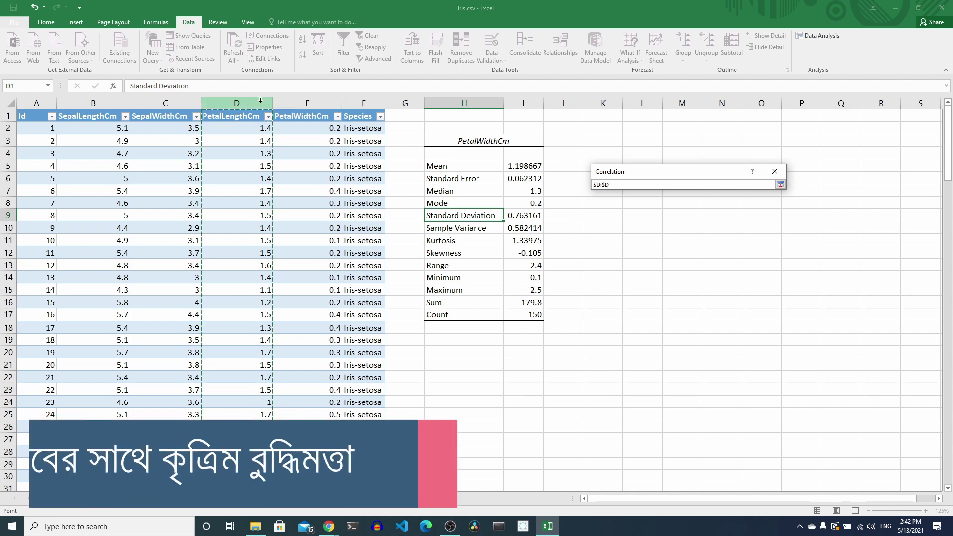
{"action": "left_click", "coordinate": [295, 101]}
{"action": "left_click", "coordinate": [250, 98]}
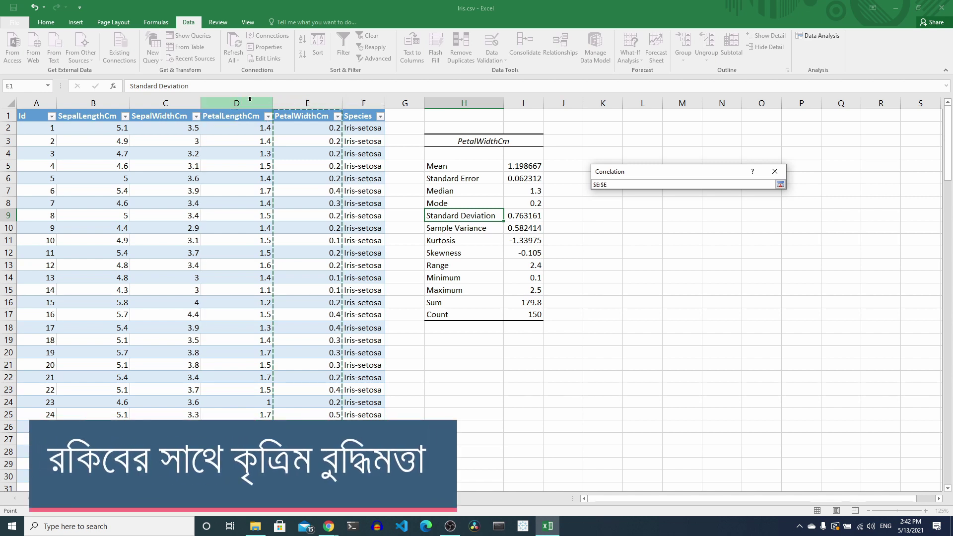
{"action": "left_click_drag", "start_coordinate": [222, 103], "coordinate": [300, 106]}
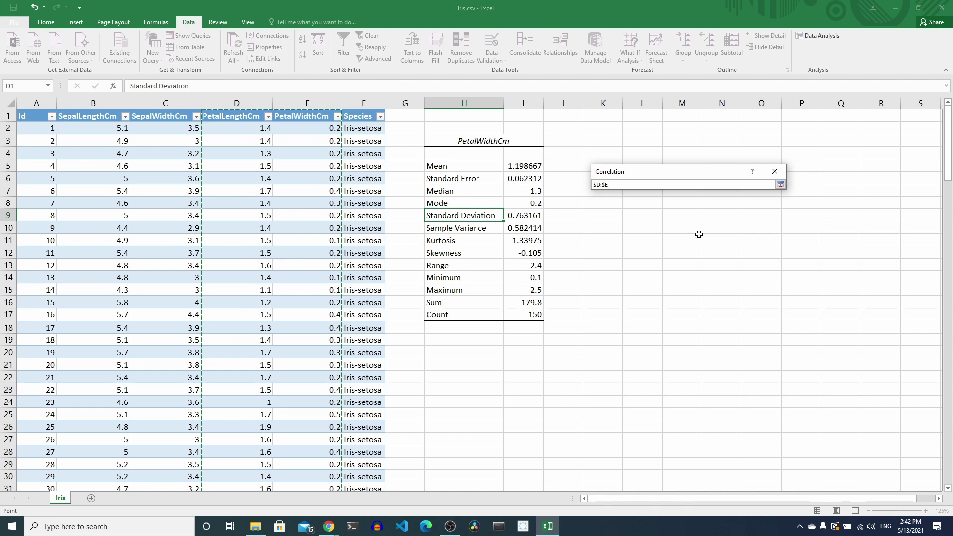
{"action": "left_click", "coordinate": [780, 187]}
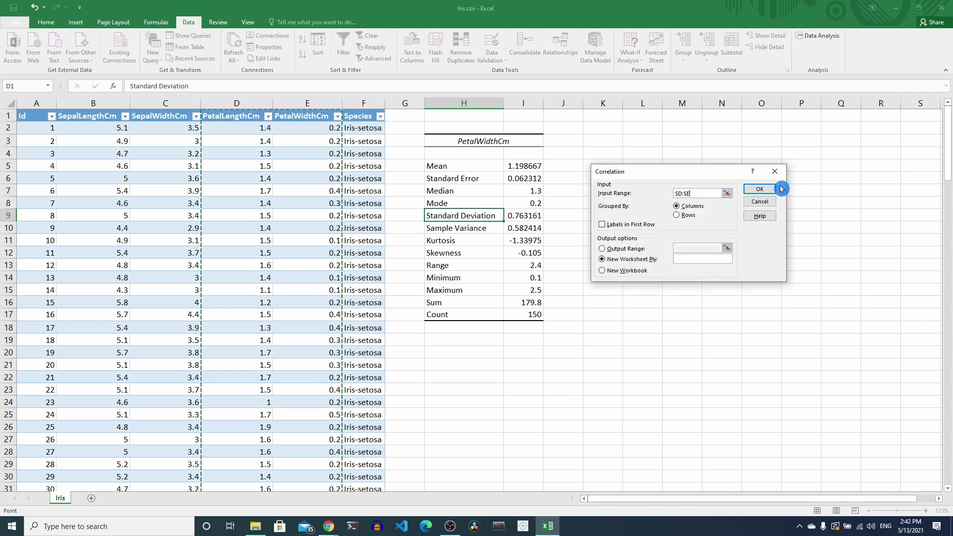
Step: Treat the first row as labels in the Correlation analysis and choose an output range on the current sheet
{"action": "left_click", "coordinate": [603, 226]}
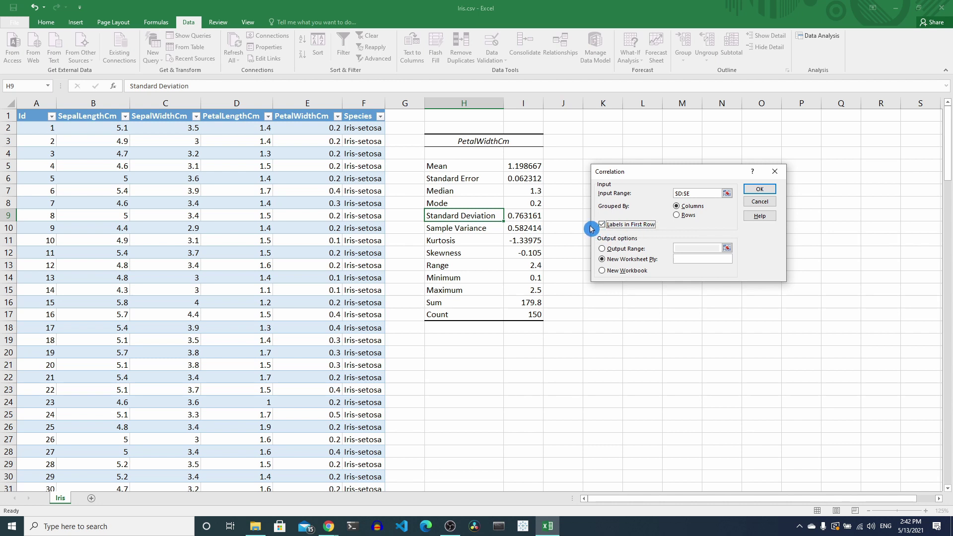
{"action": "left_click", "coordinate": [602, 249]}
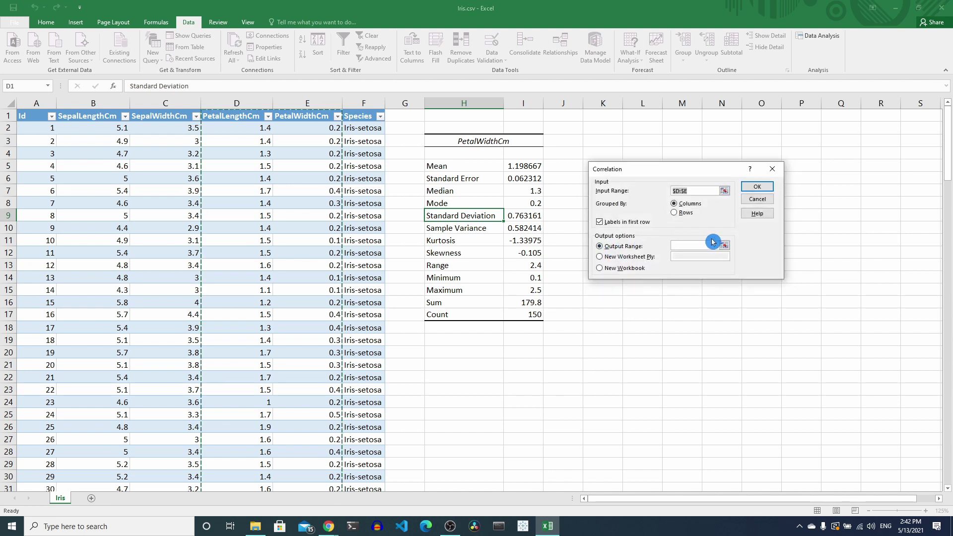
{"action": "left_click", "coordinate": [595, 143]}
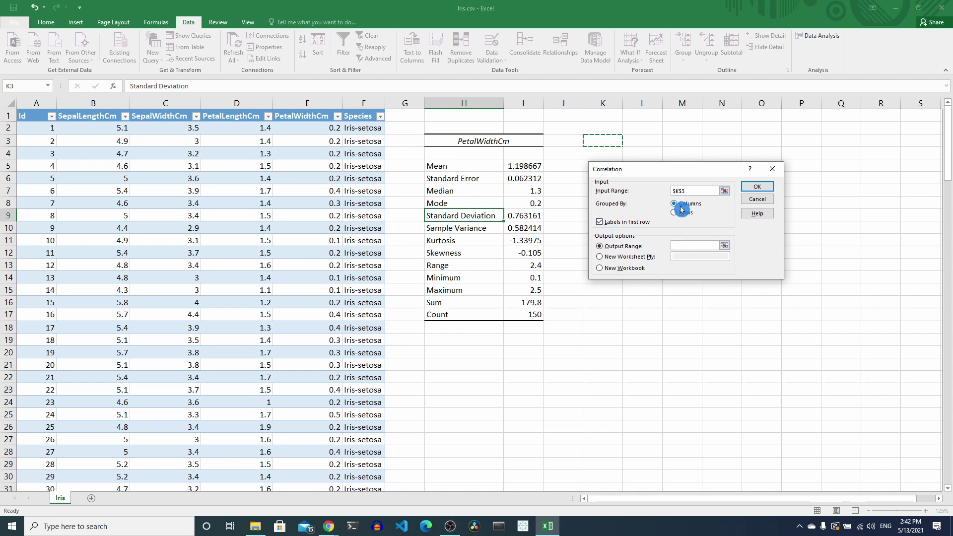
{"action": "left_click", "coordinate": [724, 190]}
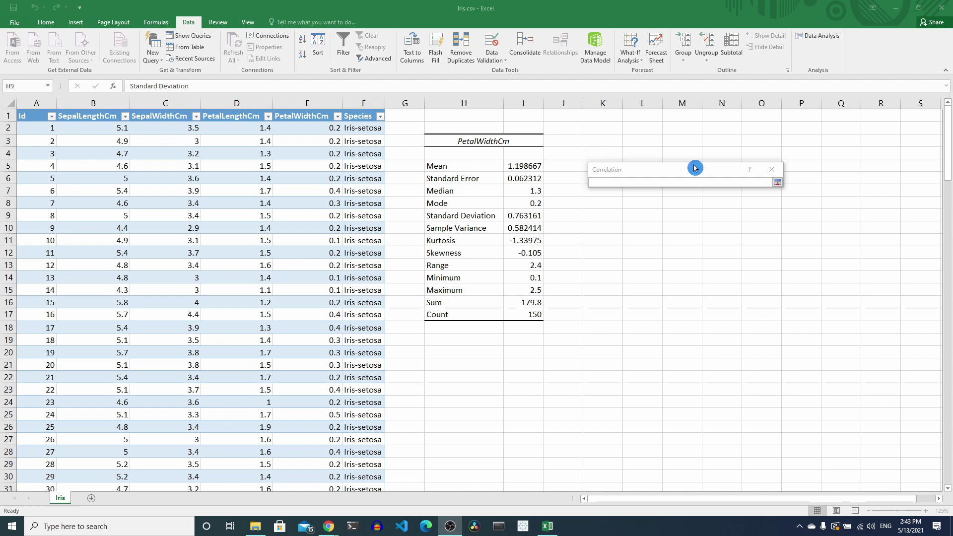
{"action": "left_click", "coordinate": [779, 185]}
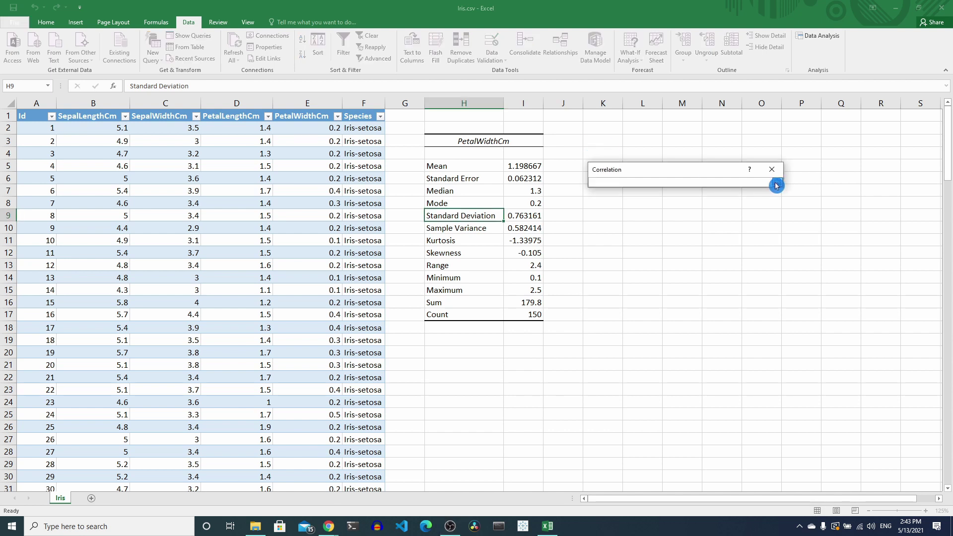
{"action": "left_click", "coordinate": [777, 185]}
Step: Set the Correlation output range to cell K3 ($K$3) and run the analysis
{"action": "left_click", "coordinate": [625, 247]}
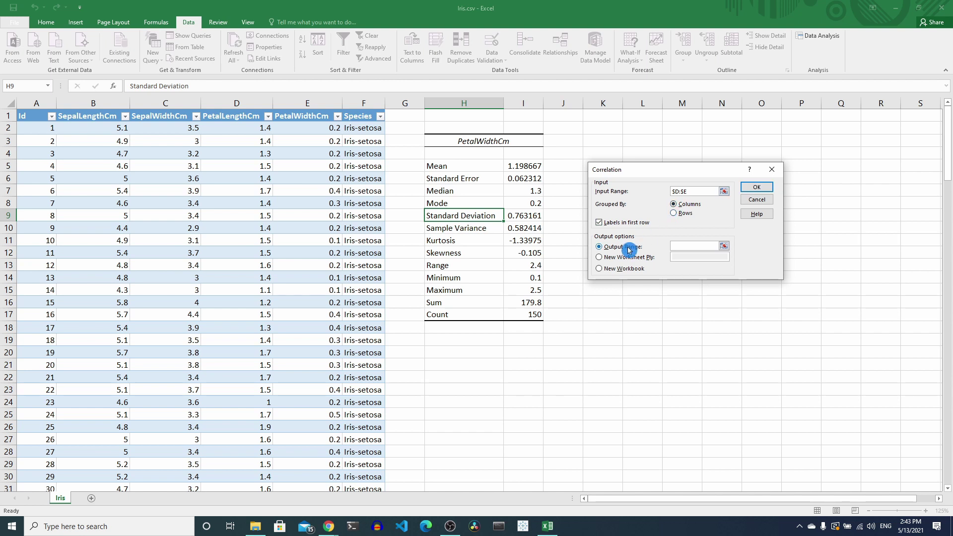
{"action": "left_click", "coordinate": [724, 246]}
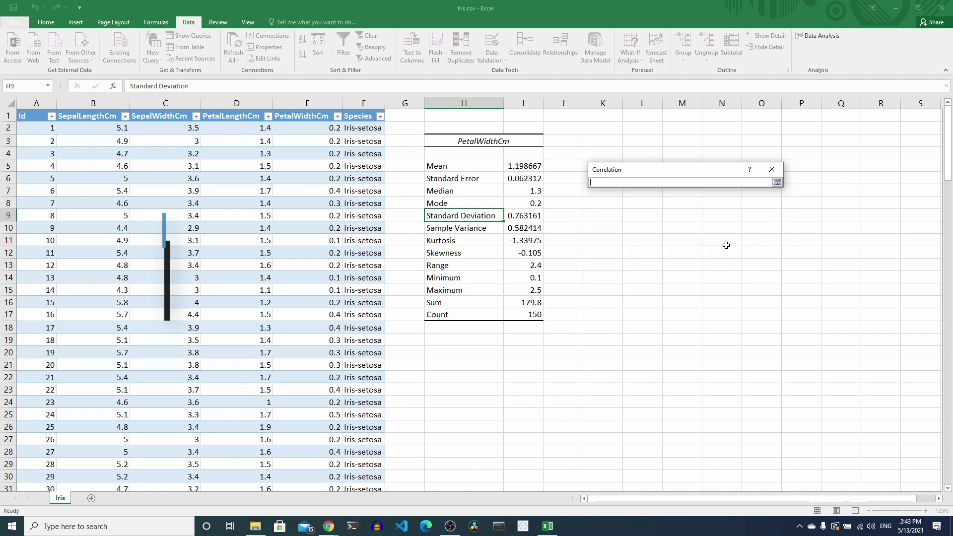
{"action": "left_click", "coordinate": [602, 141]}
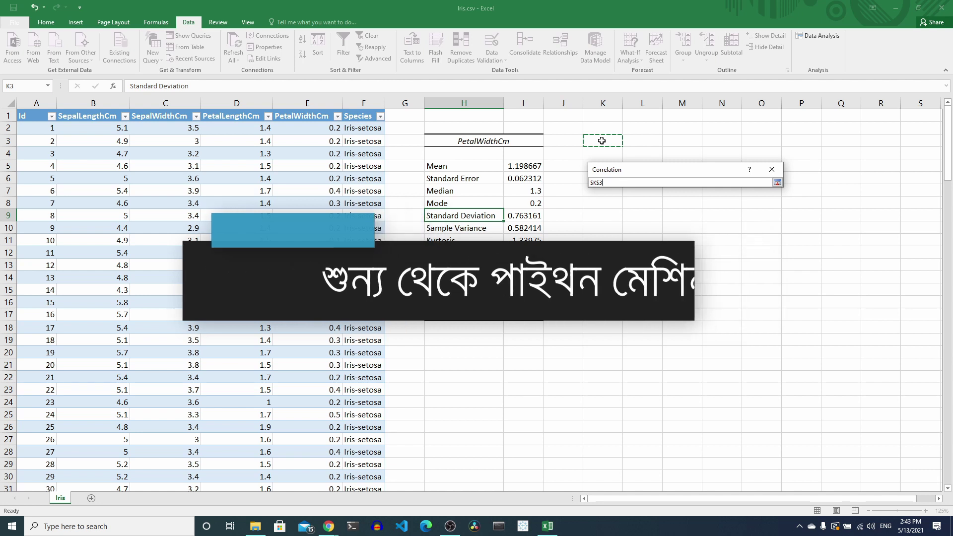
{"action": "left_click", "coordinate": [778, 187]}
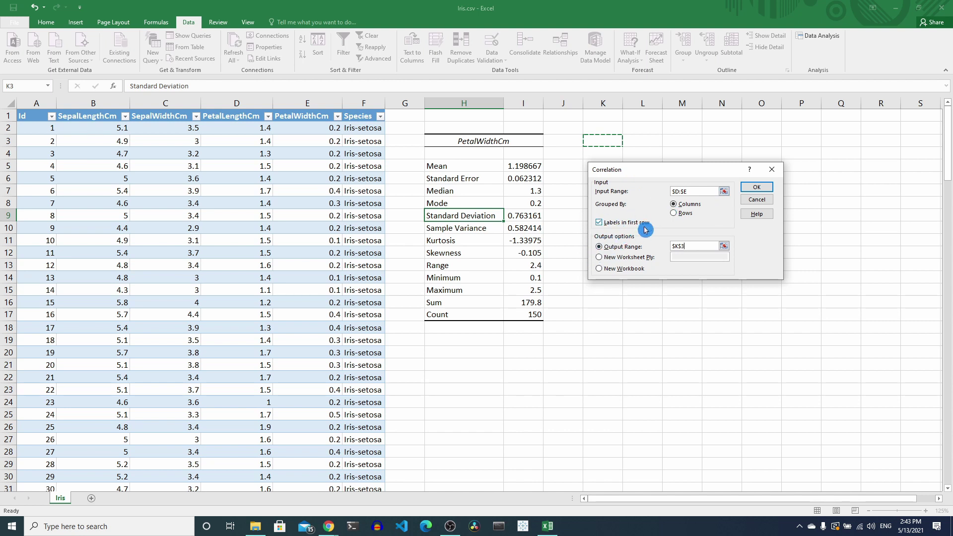
{"action": "left_click", "coordinate": [751, 190]}
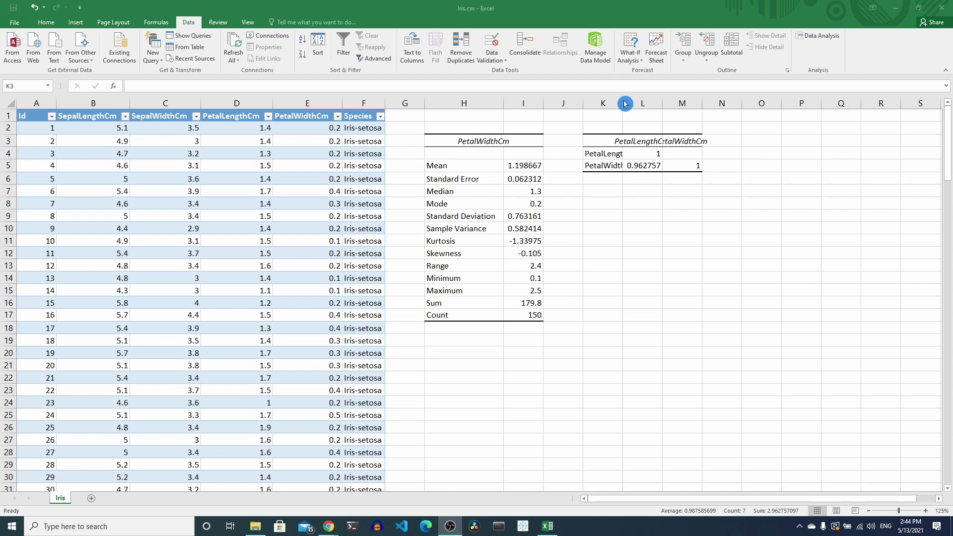
Step: Fit the widths of columns K, L and M to the contents of the correlation table
{"action": "double_click", "coordinate": [665, 106]}
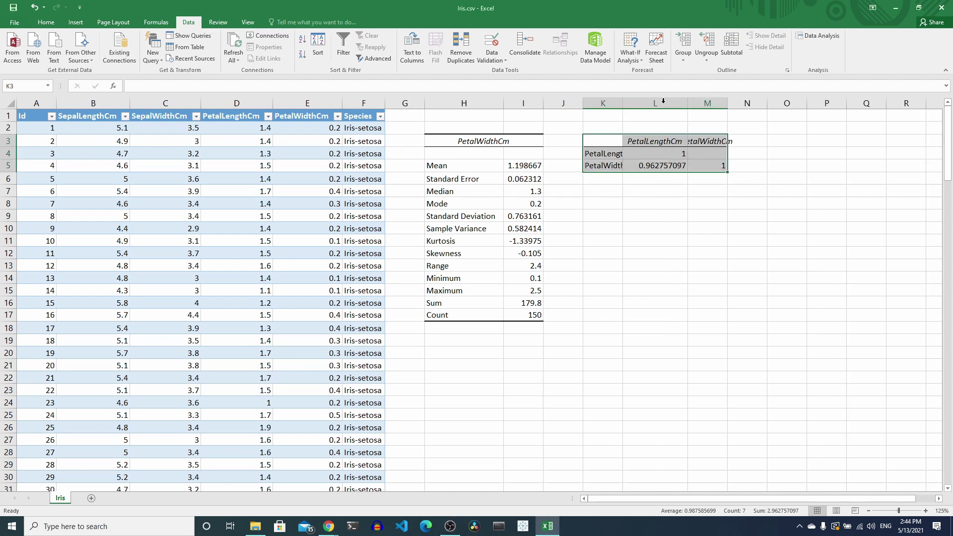
{"action": "double_click", "coordinate": [726, 106]}
{"action": "left_click", "coordinate": [673, 210]}
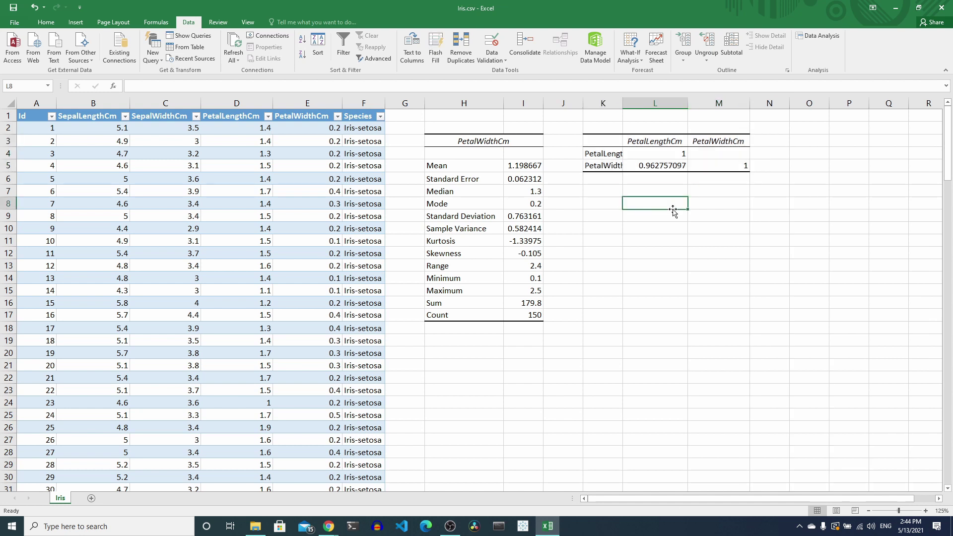
{"action": "double_click", "coordinate": [622, 103]}
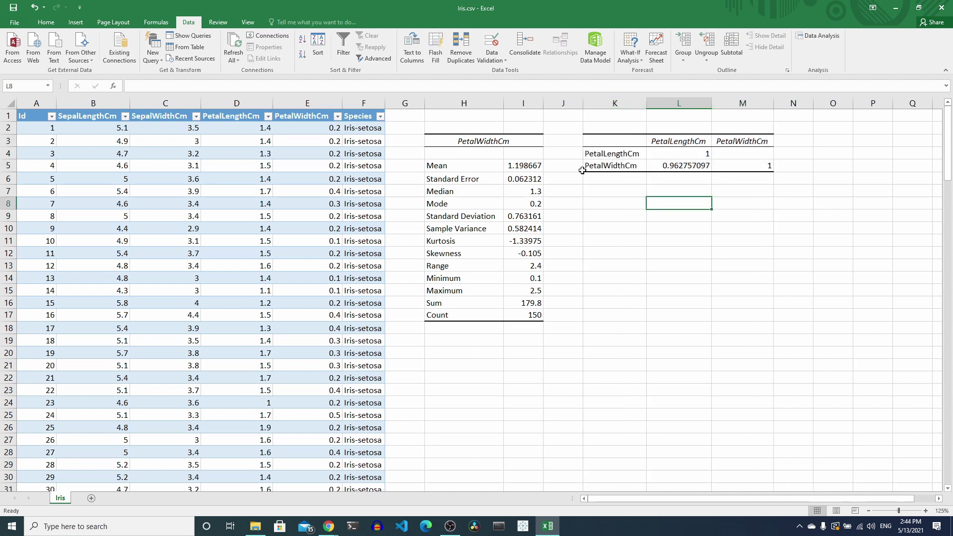